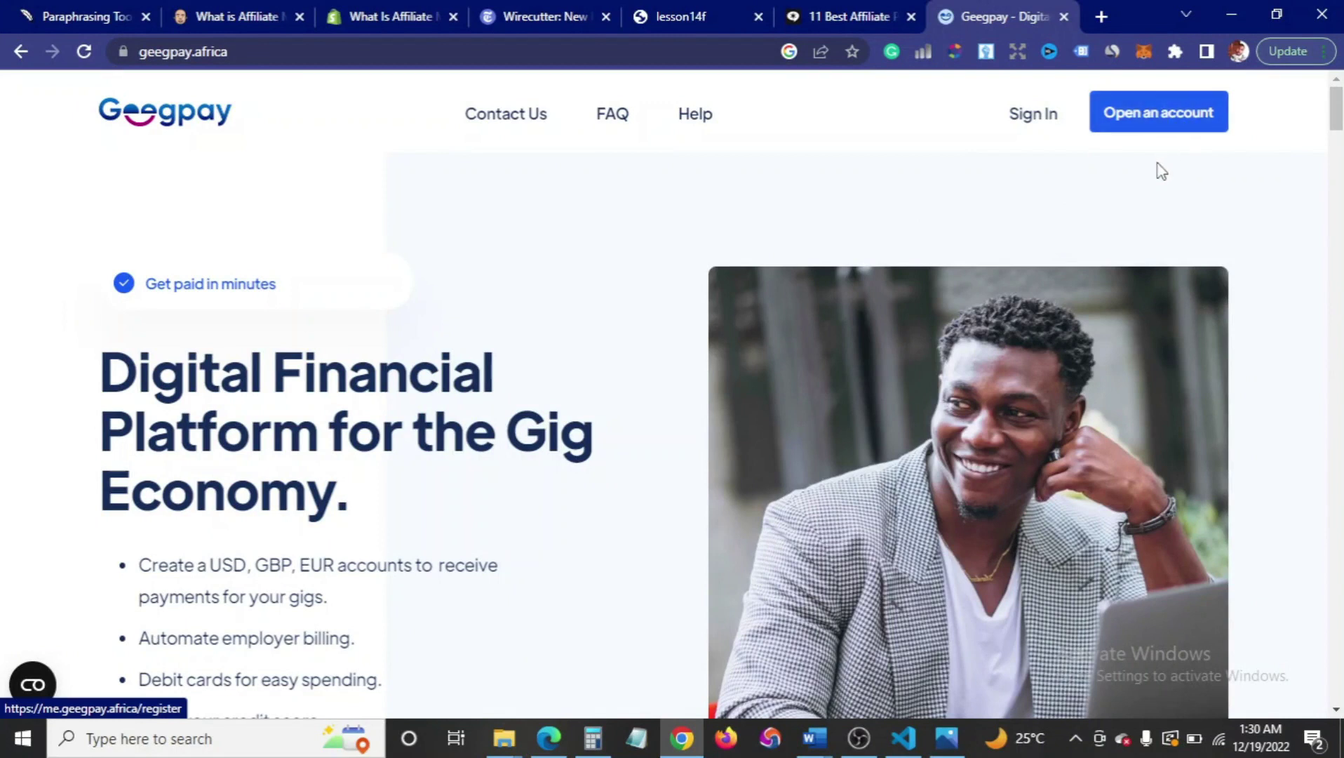
# - Scroll down and back up through the Geegpay homepage to review it
pyautogui.scroll(-2, 455, 512)
pyautogui.scroll(-10, 455, 513)
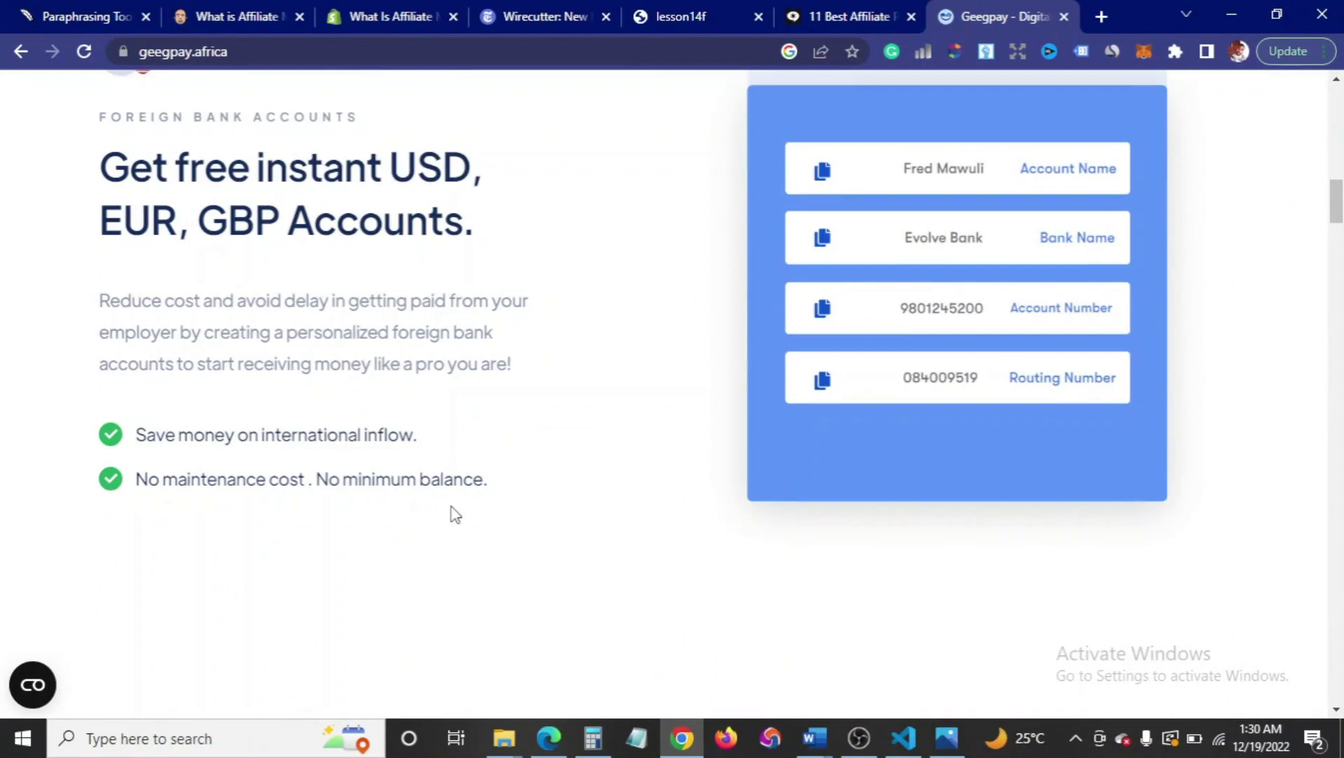
pyautogui.scroll(12, 455, 514)
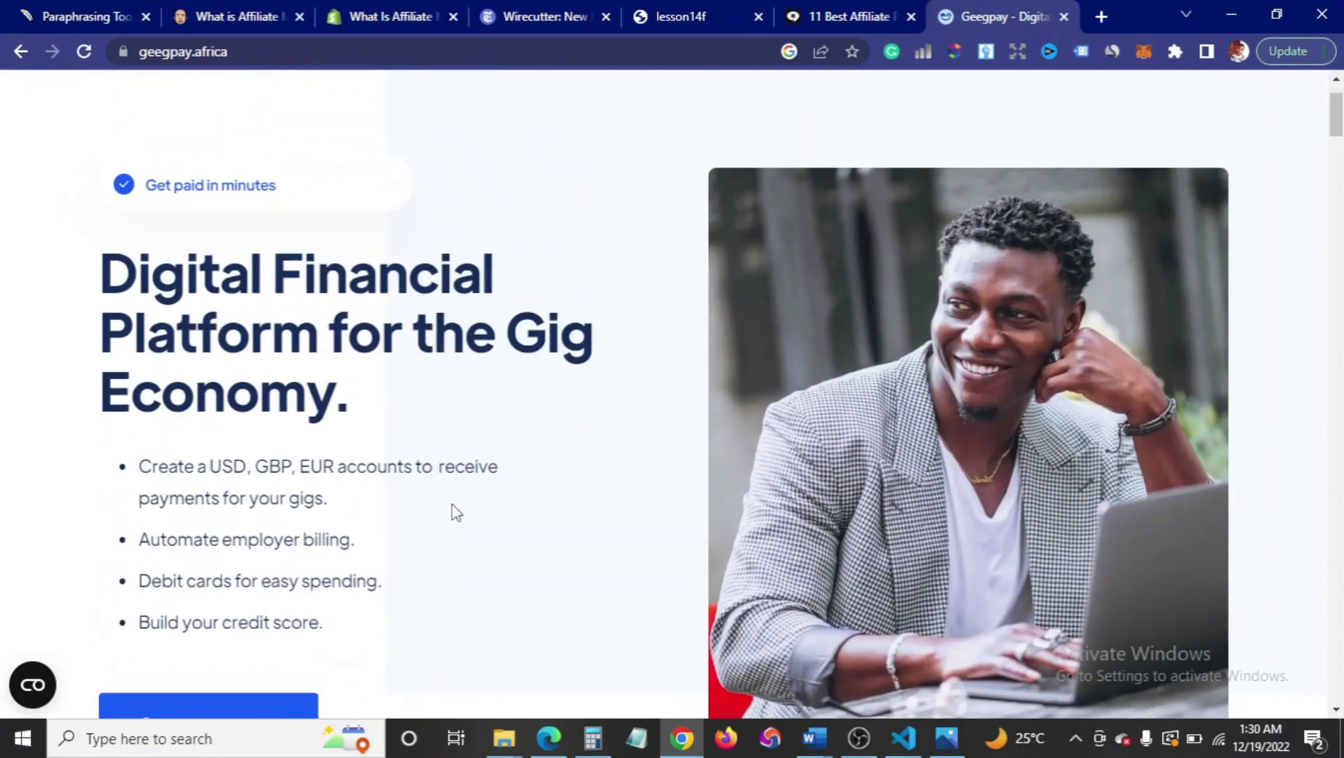
pyautogui.scroll(1, 455, 512)
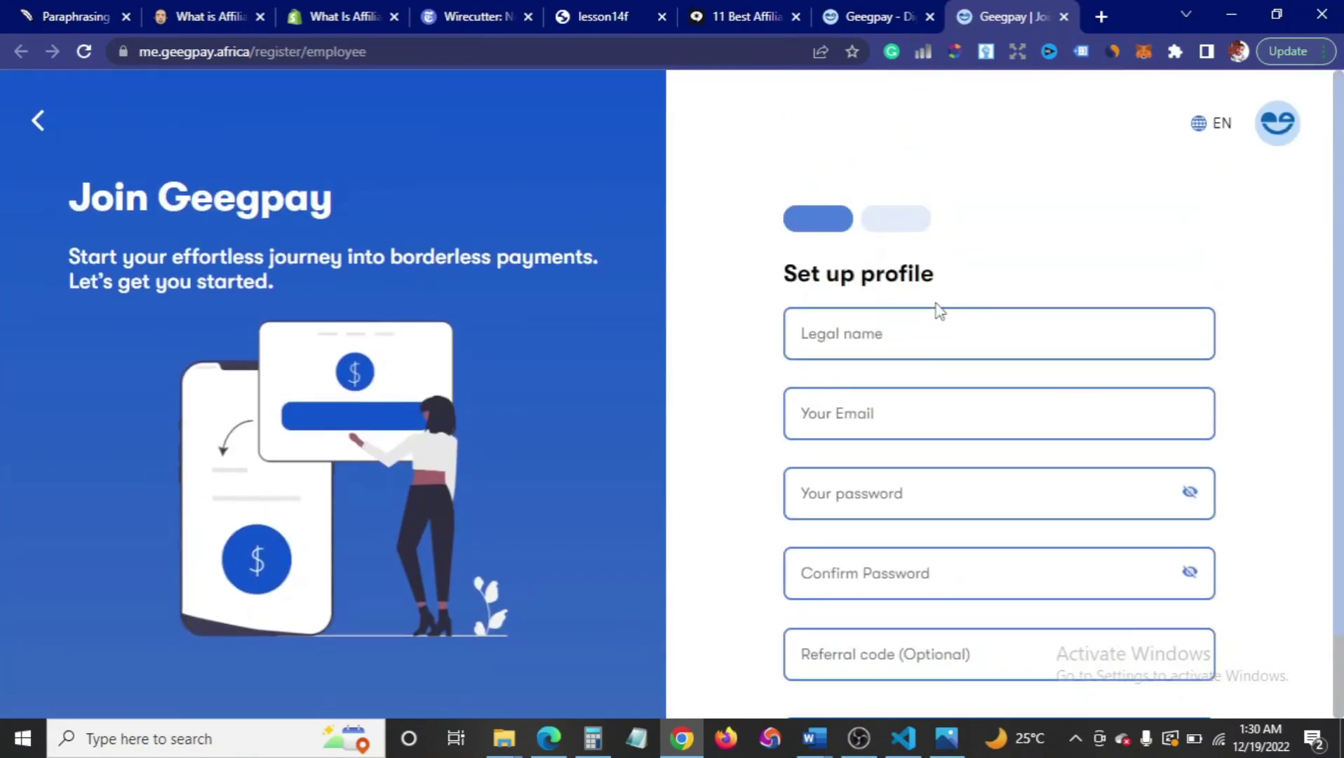
# - Enter the legal name, email address and a matching password, then submit the sign-up form
pyautogui.click(939, 341)
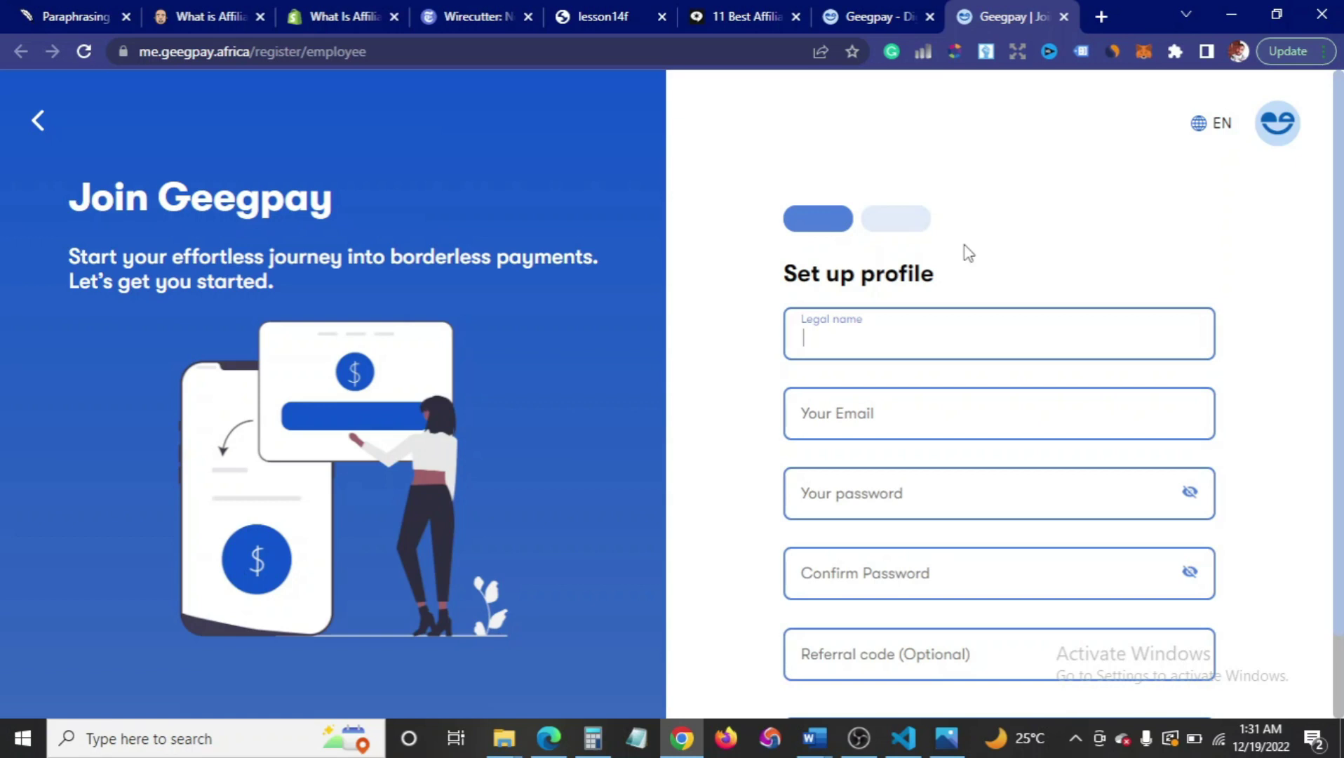
pyautogui.press('Tab')
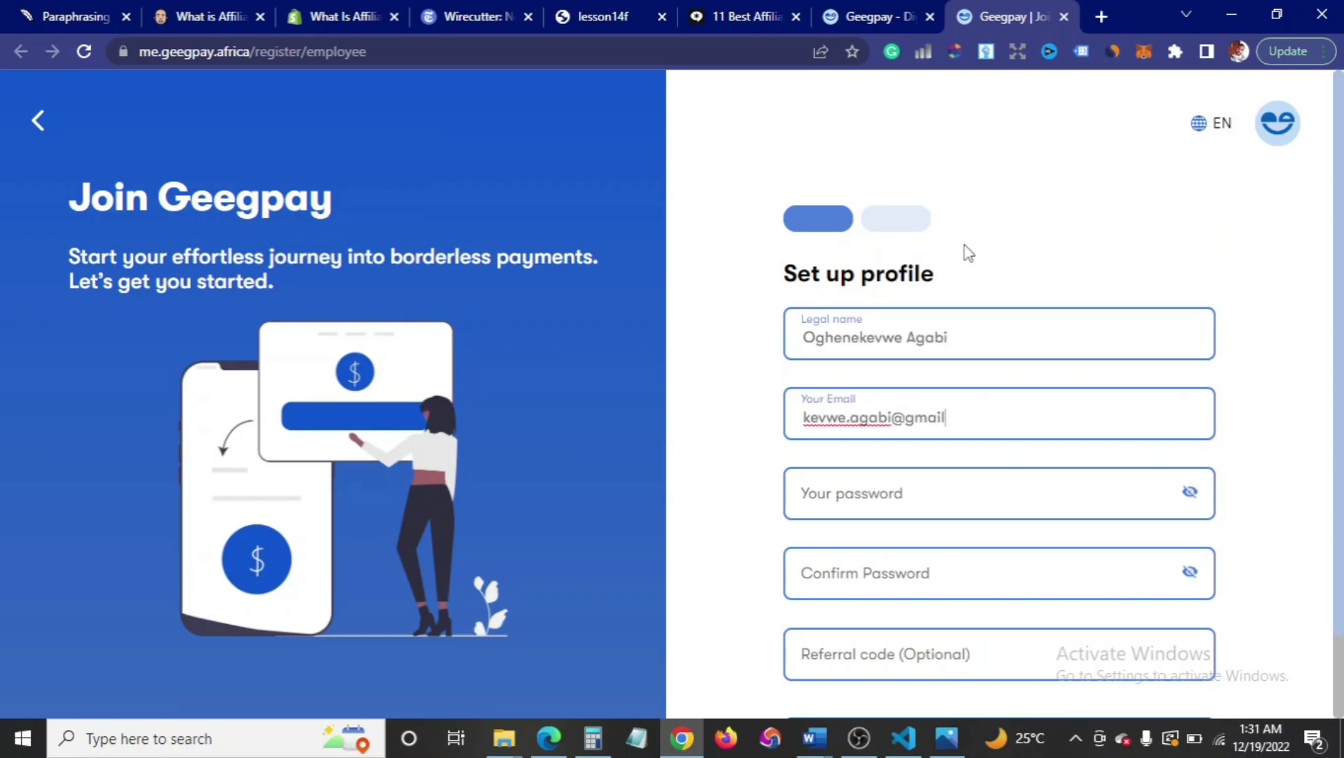
pyautogui.press('Tab')
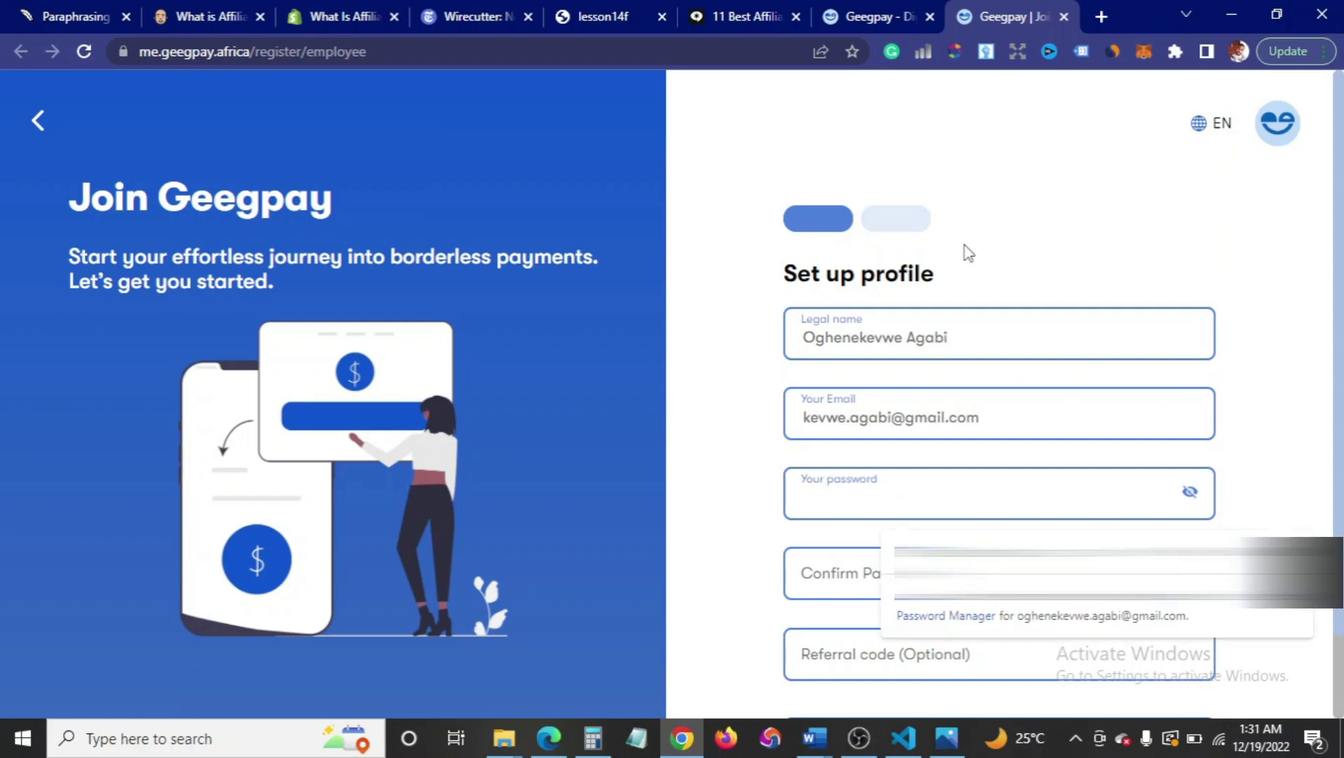
pyautogui.write('**********')
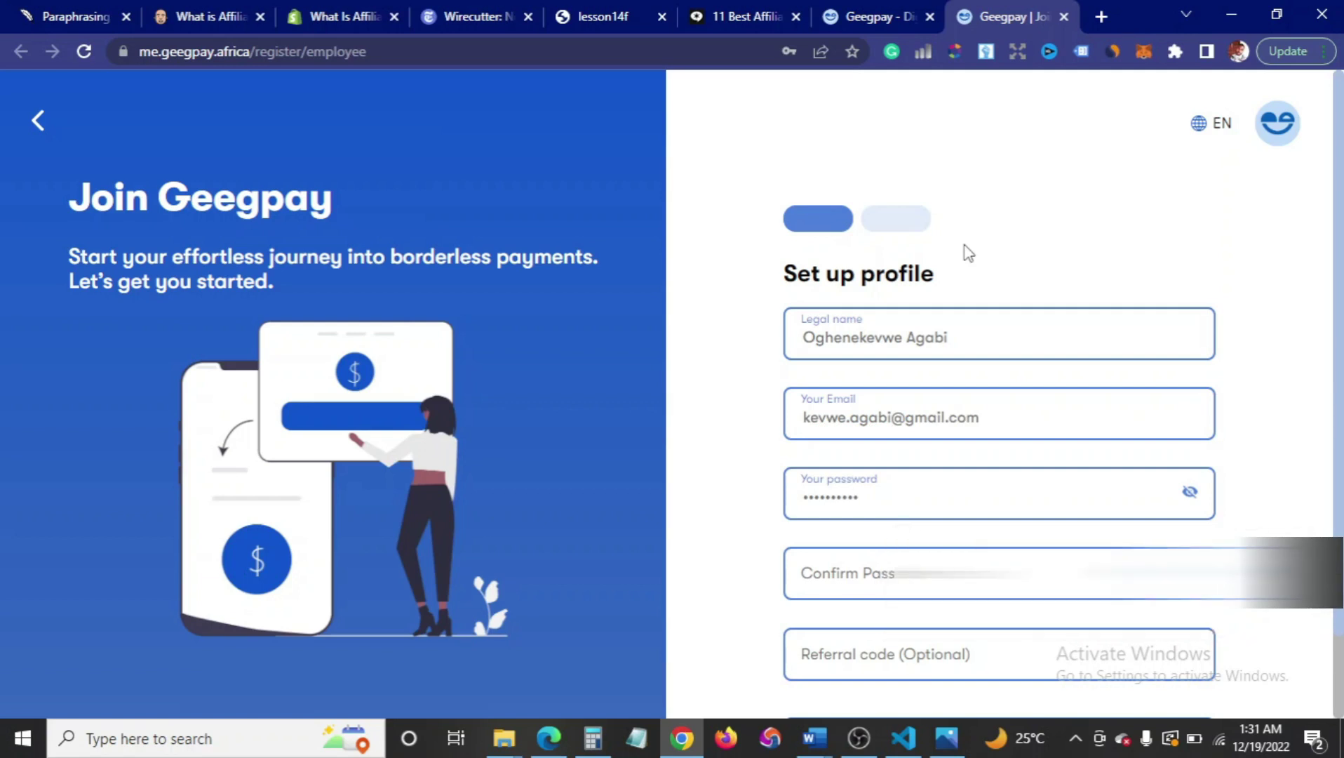
pyautogui.press('Tab')
pyautogui.write('**')
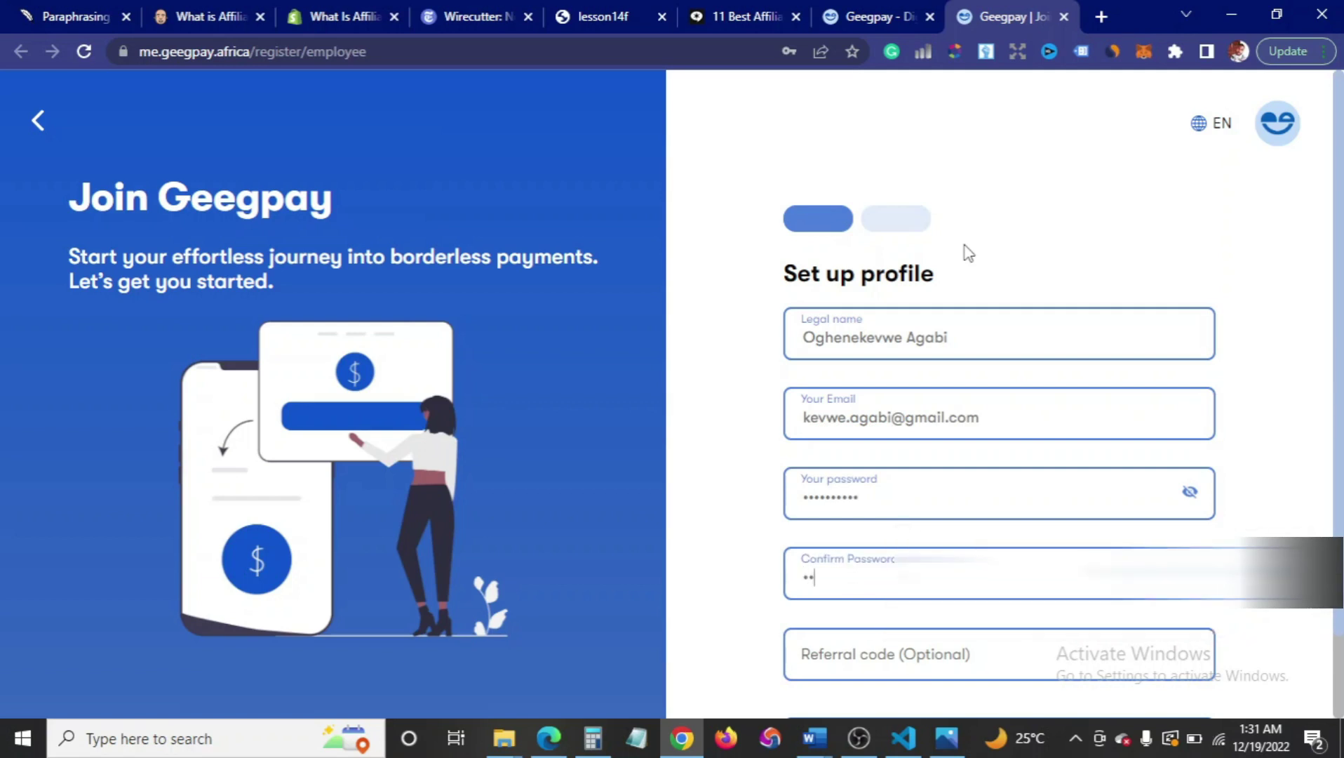
pyautogui.write('********')
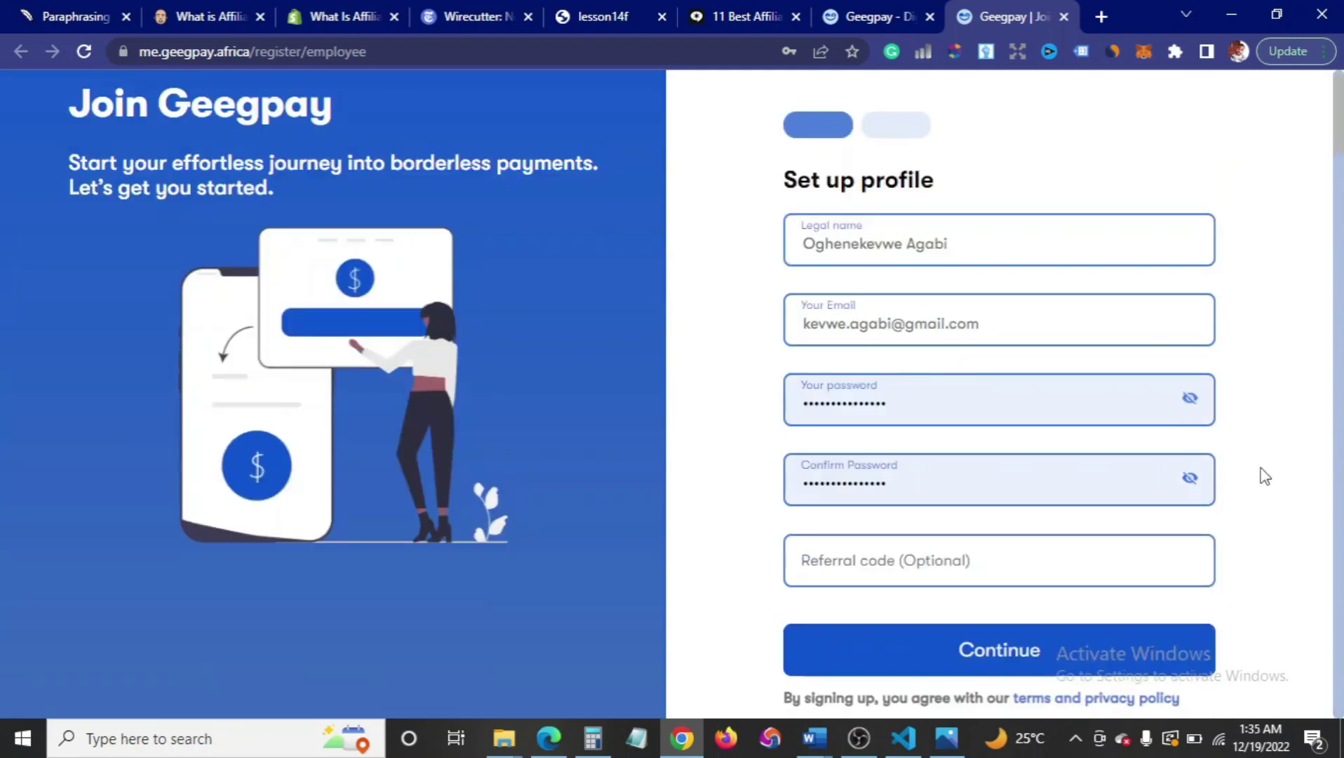
pyautogui.click(1125, 645)
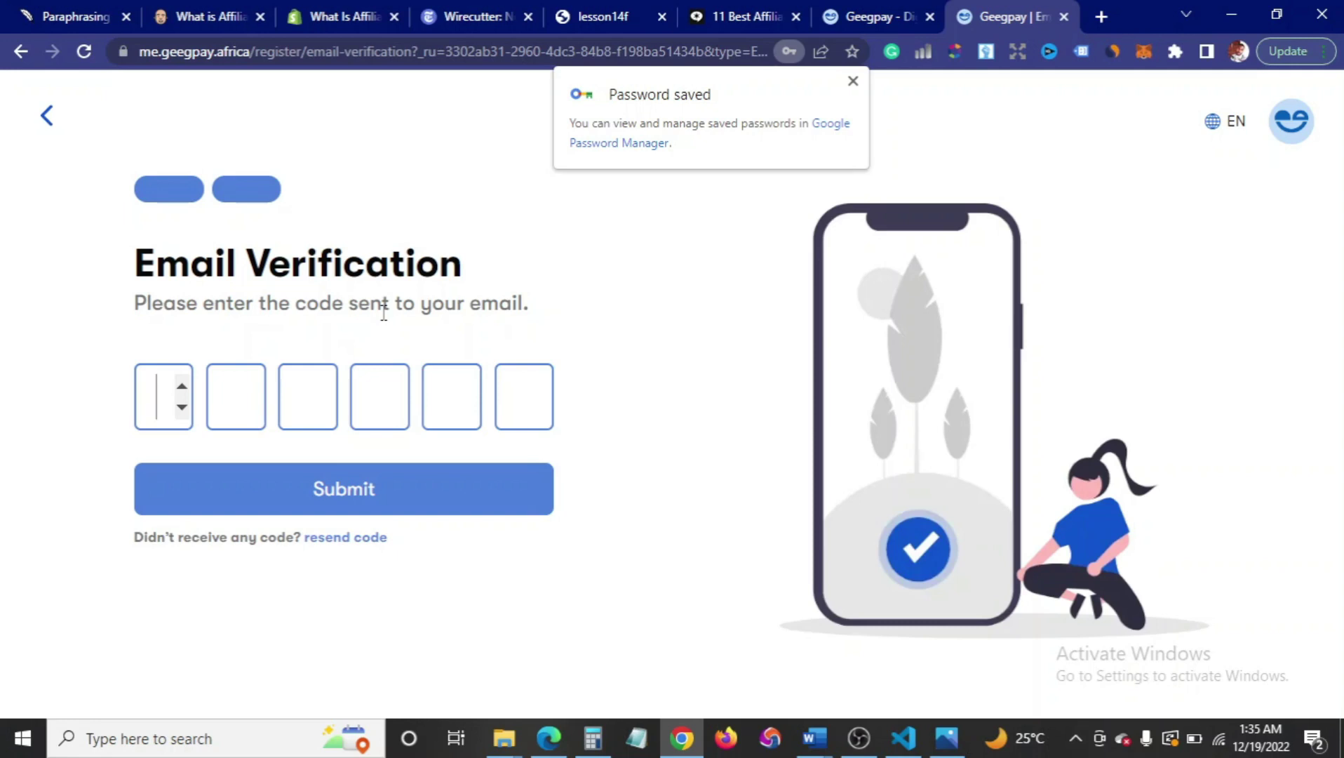
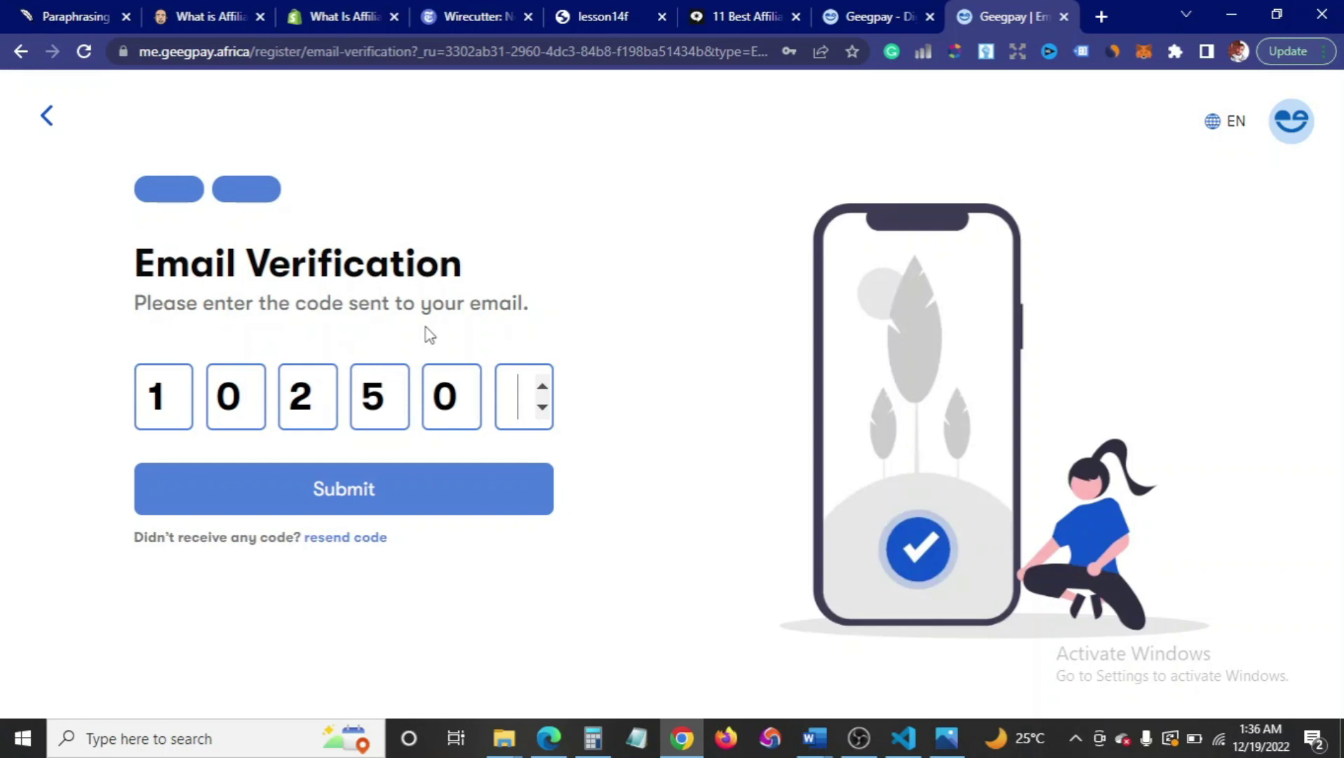
# - Enter the emailed six-digit verification code, correcting its last digit to 1
pyautogui.doubleClick(533, 394)
pyautogui.write('1')
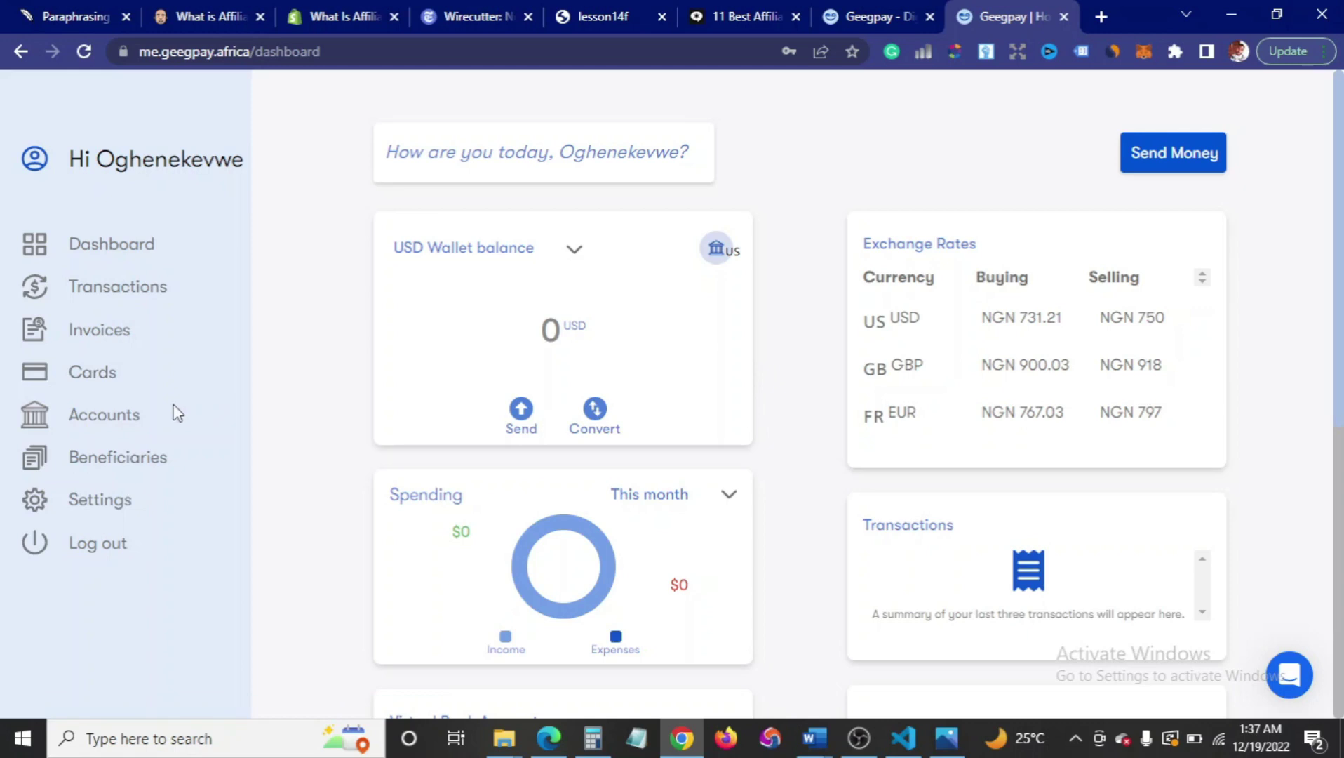
# - From Accounts, start creating a virtual bank account and follow the Update Profile link
pyautogui.click(103, 432)
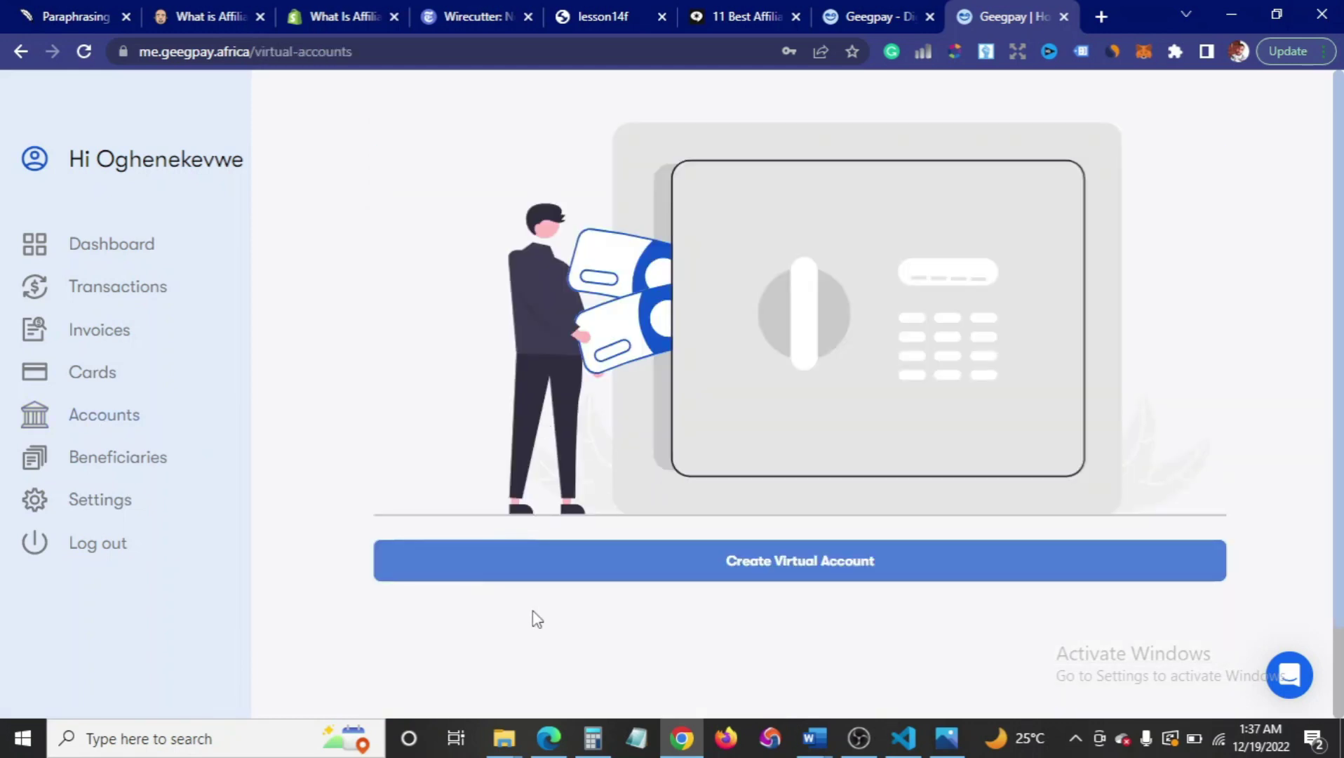
pyautogui.scroll(-1, 535, 621)
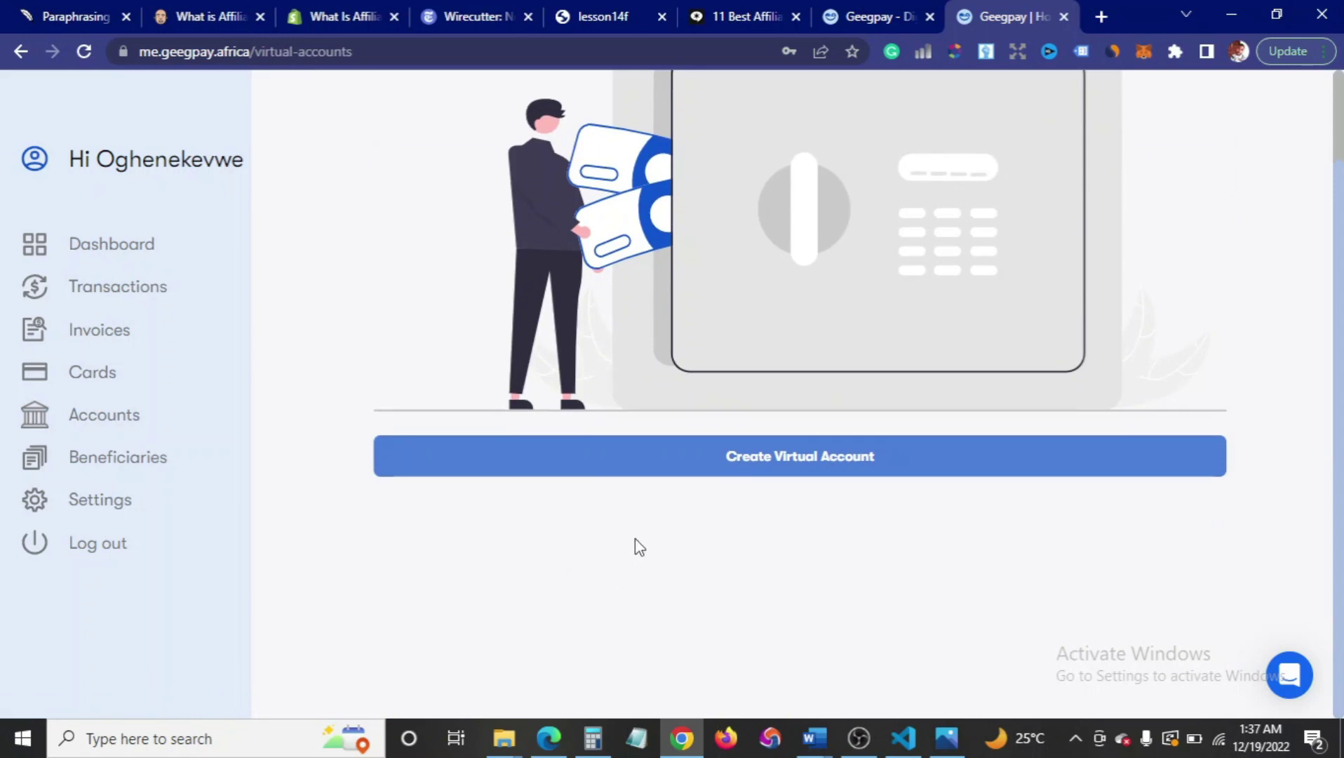
pyautogui.click(677, 456)
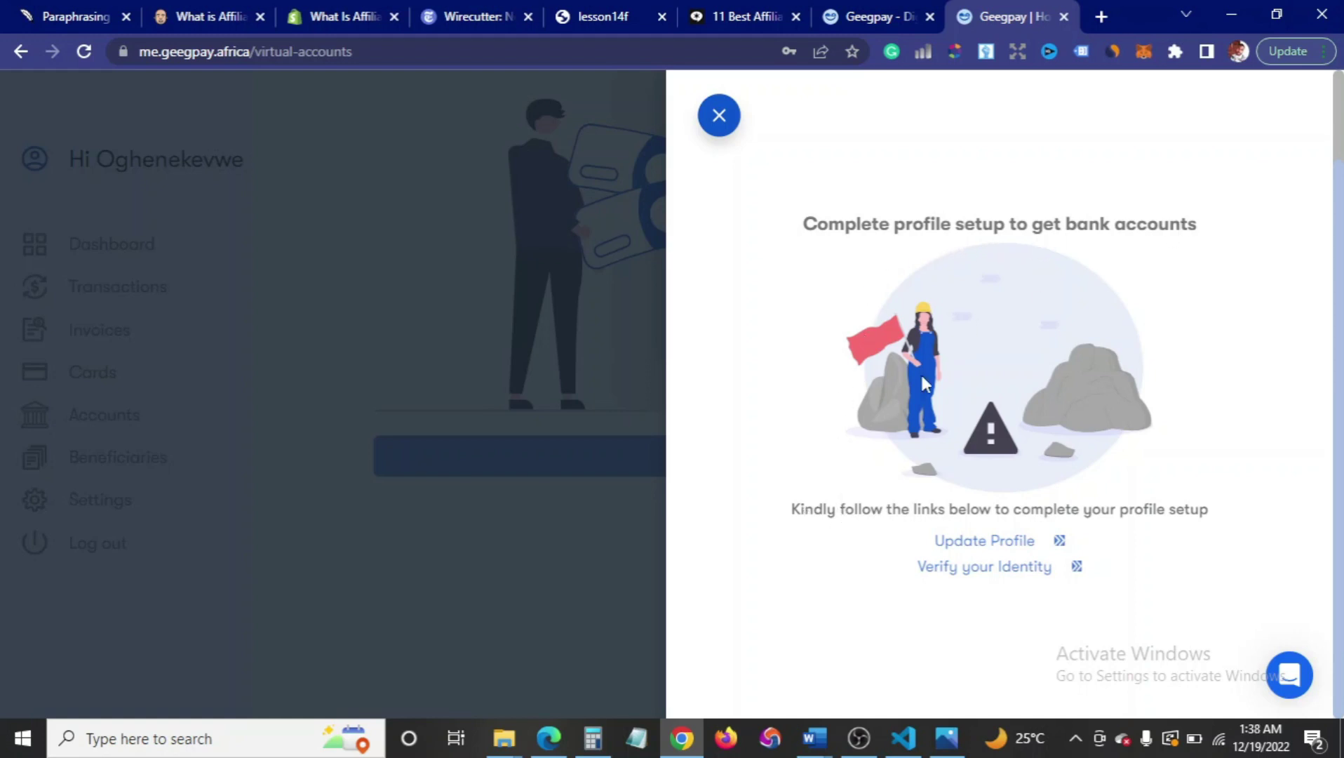
pyautogui.click(1003, 542)
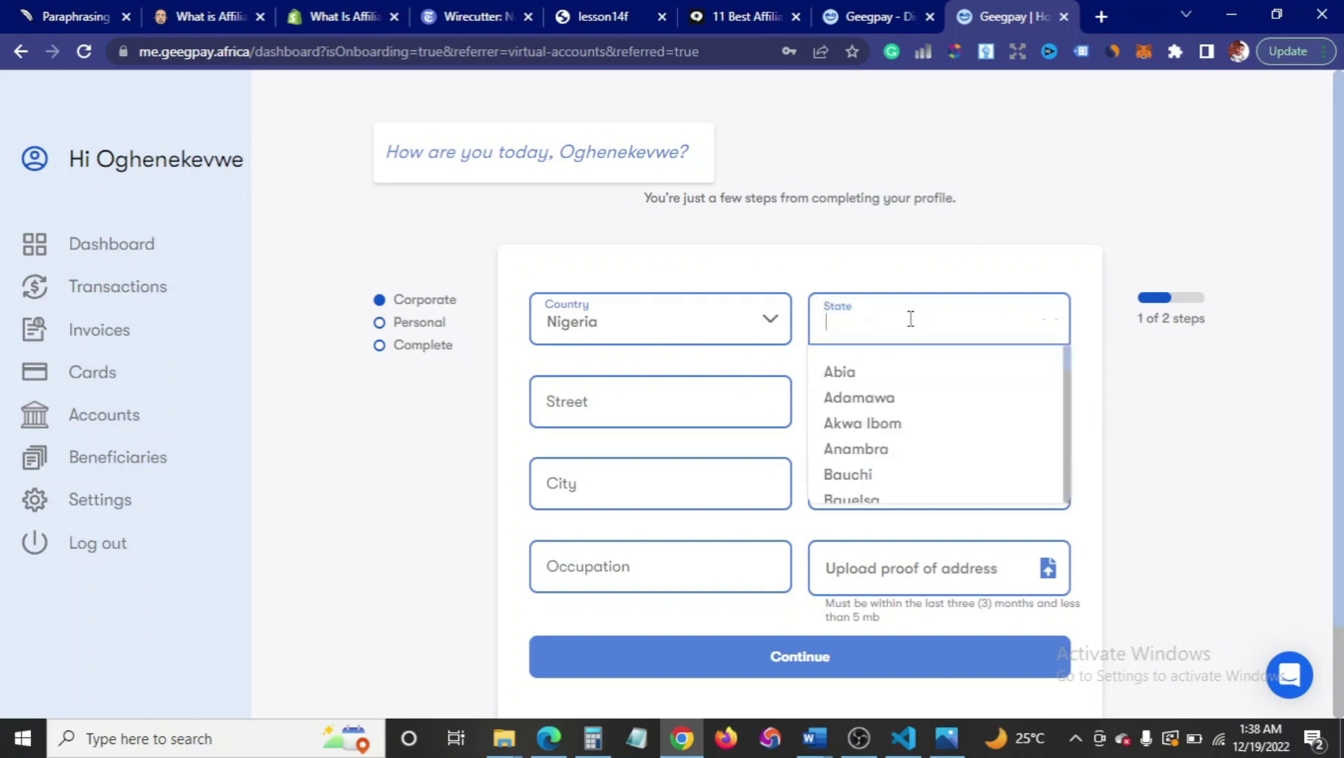
# - Select Delta as the state in the profile form
pyautogui.click(910, 319)
pyautogui.write('De')
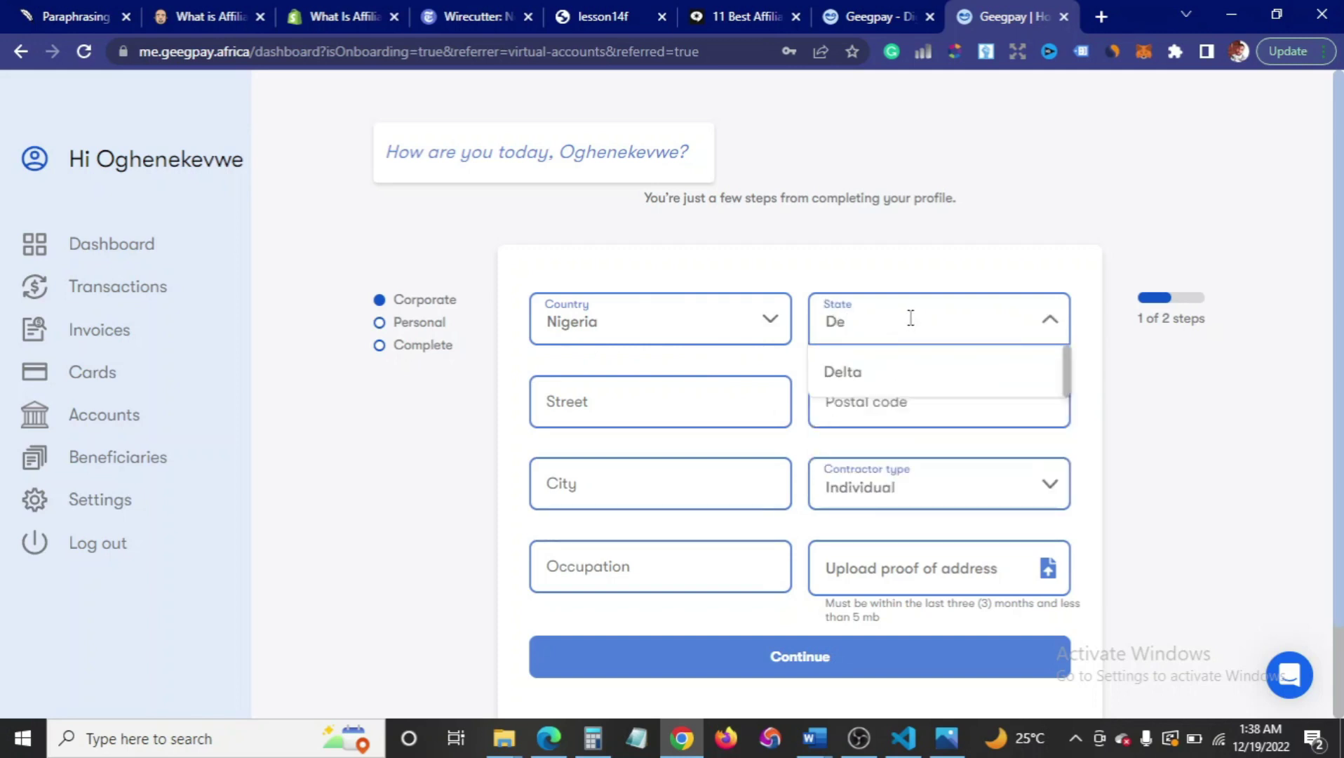
pyautogui.click(892, 373)
# - Autofill the saved street address, city and postal code 330102 from a browser suggestion
pyautogui.click(659, 402)
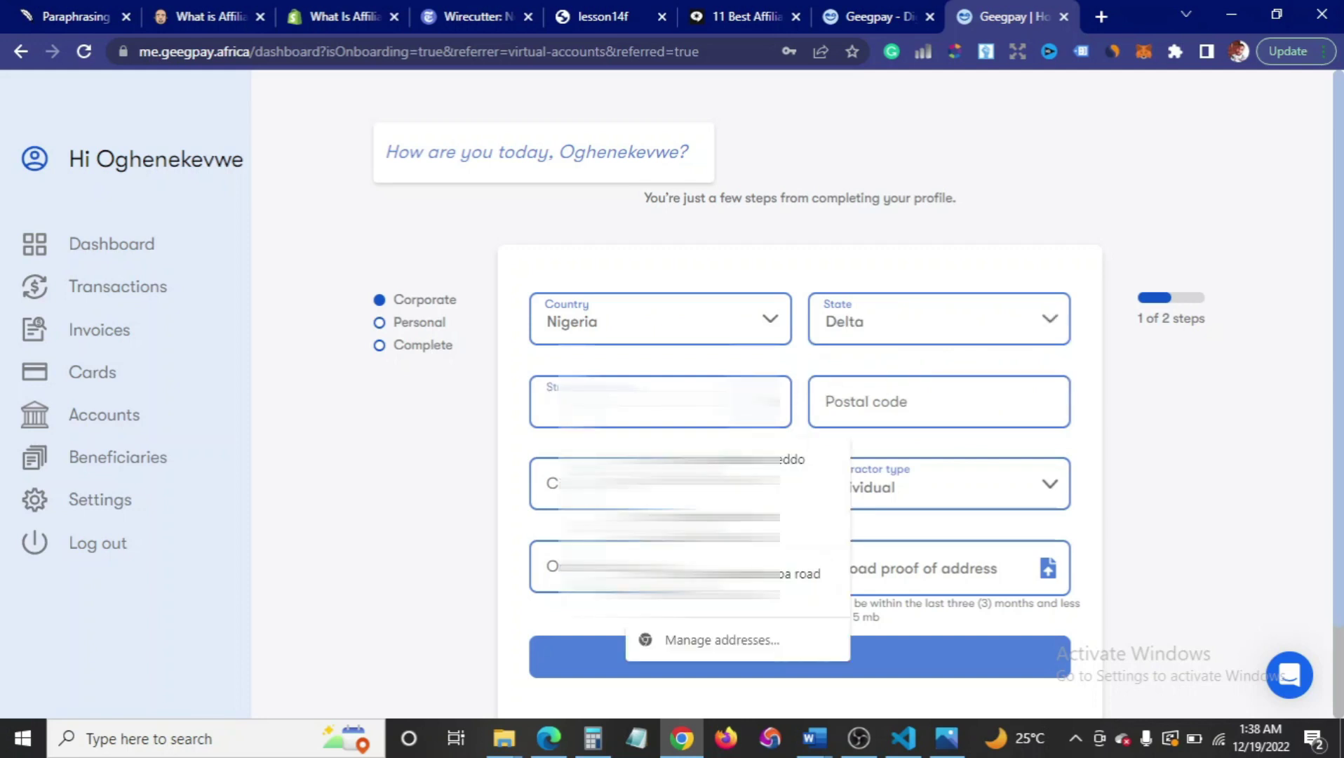
pyautogui.press('Down')
pyautogui.press('Down')
pyautogui.press('Return')
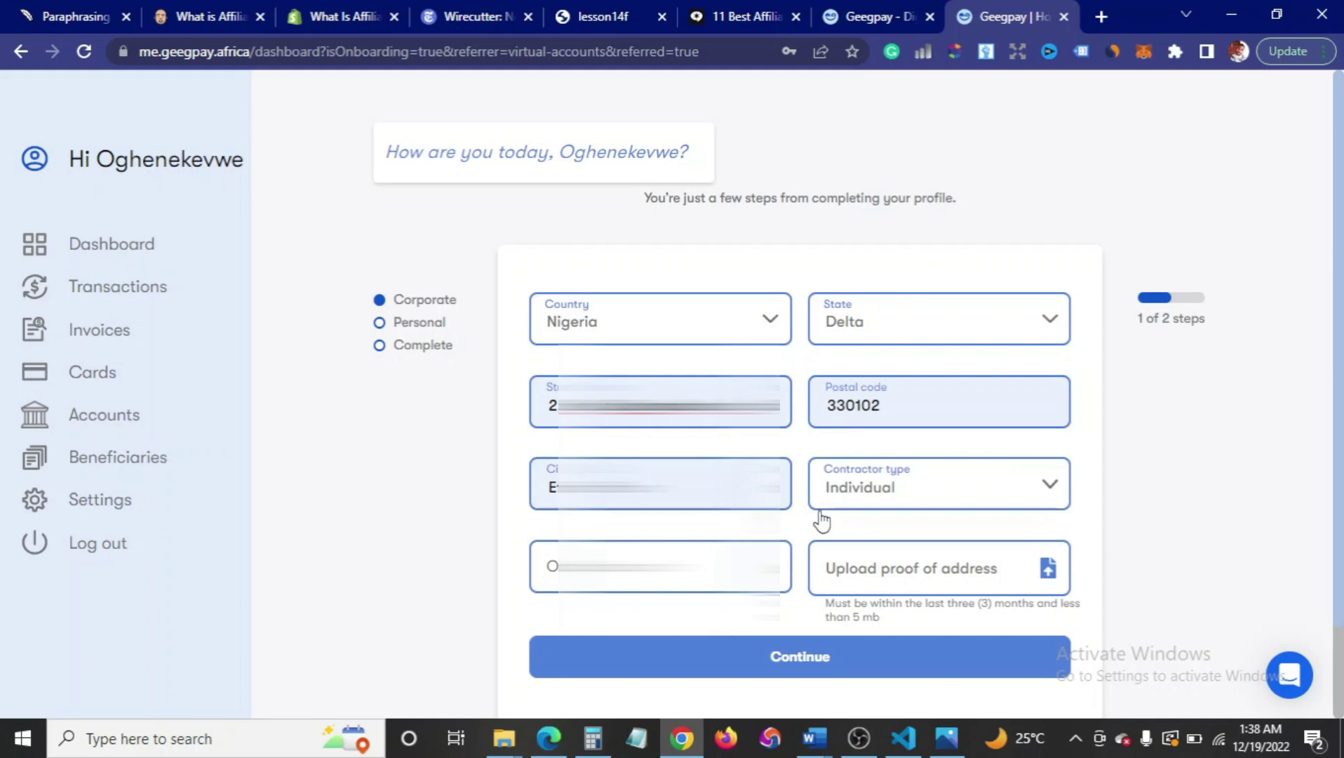
pyautogui.click(670, 566)
pyautogui.scroll(-2, 701, 548)
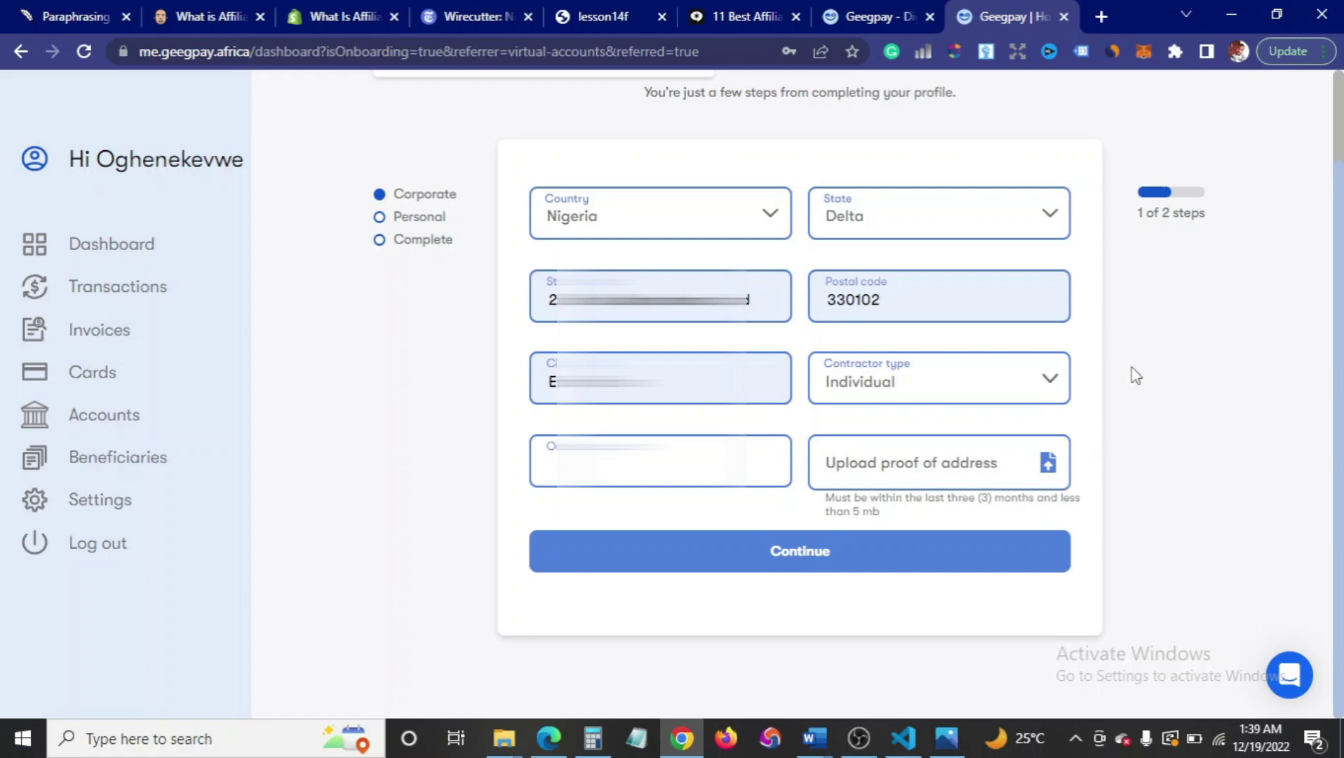
# - Open smallpdf.com in a new browser tab and go to its JPG to PDF tool
pyautogui.click(1101, 15)
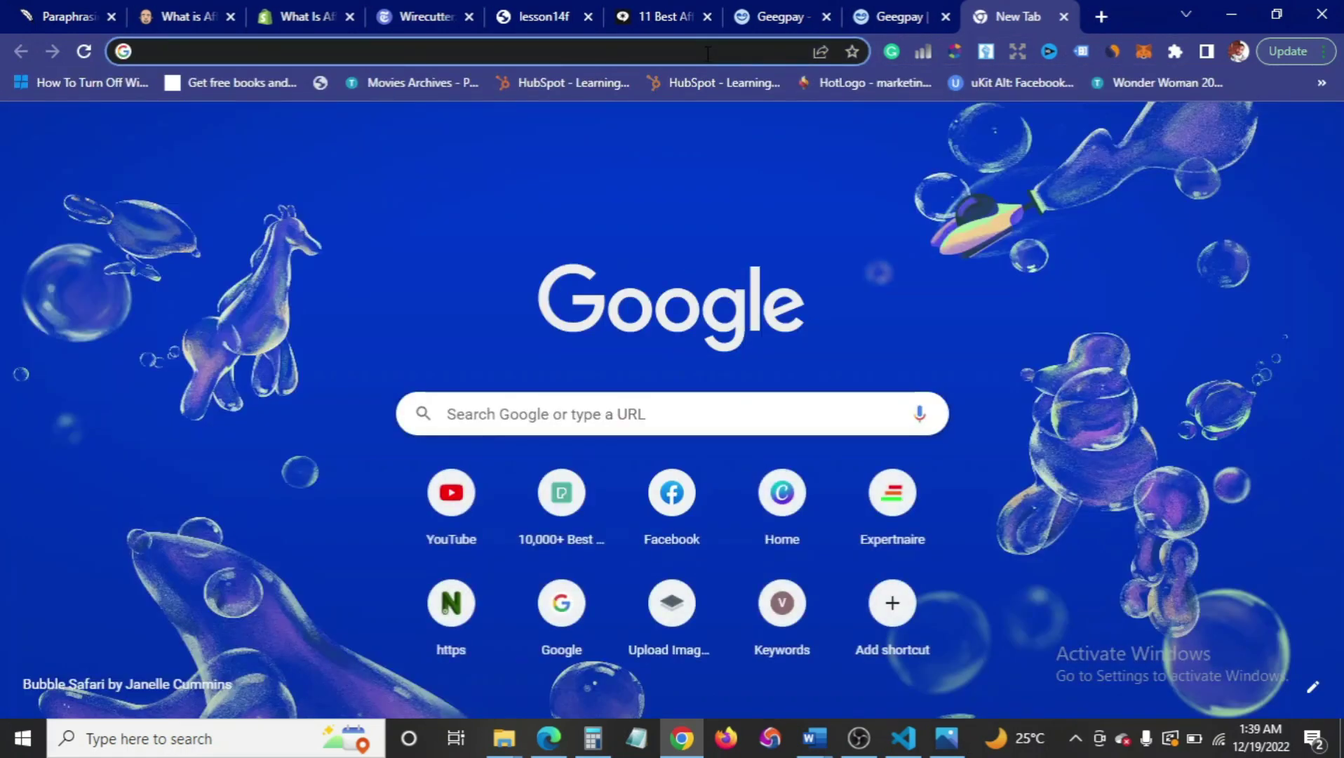
pyautogui.write('sm')
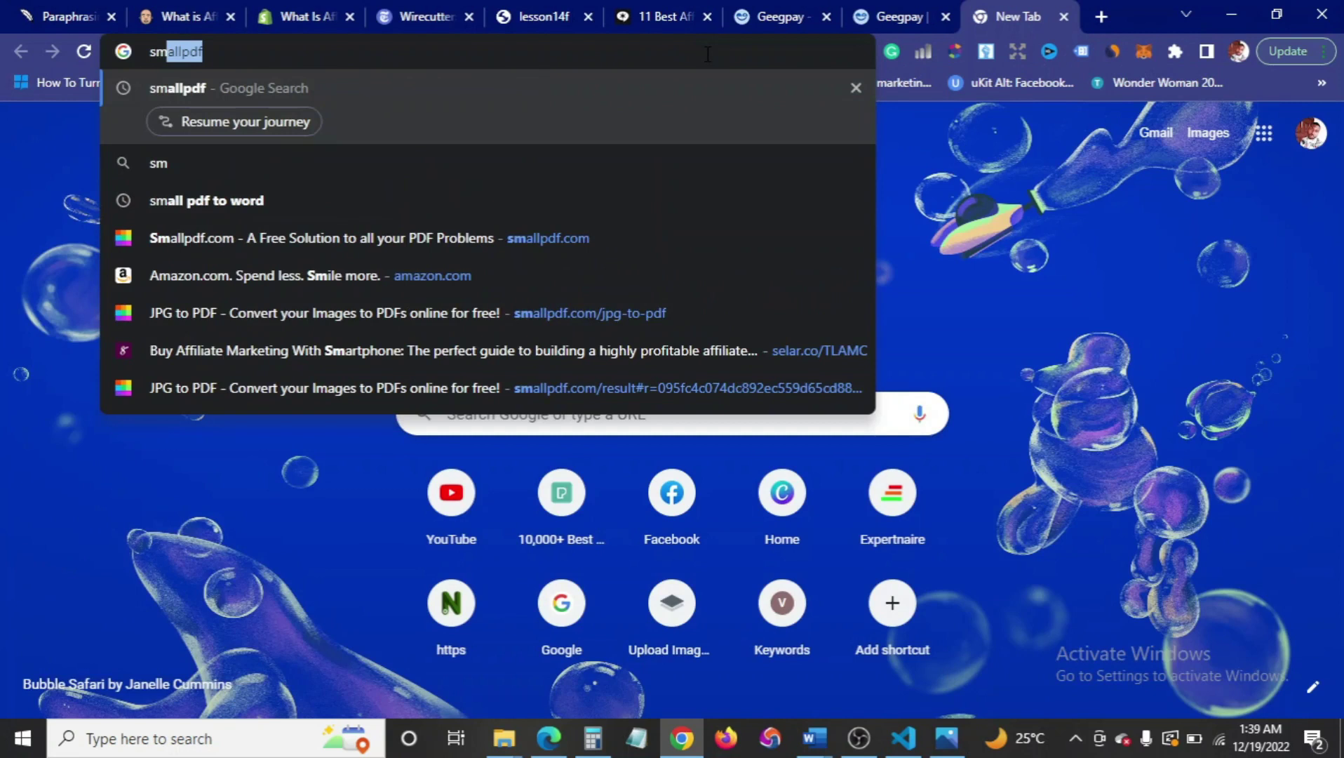
pyautogui.click(434, 235)
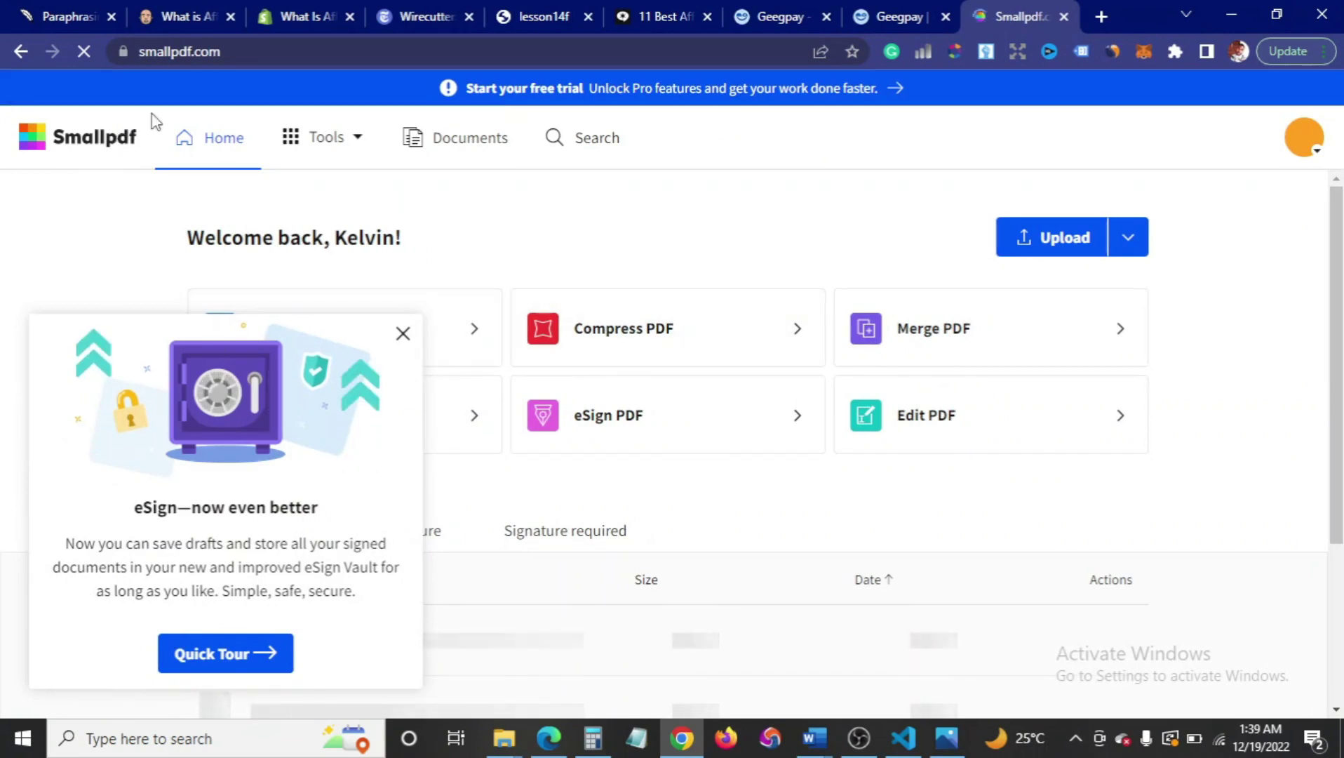
pyautogui.click(353, 141)
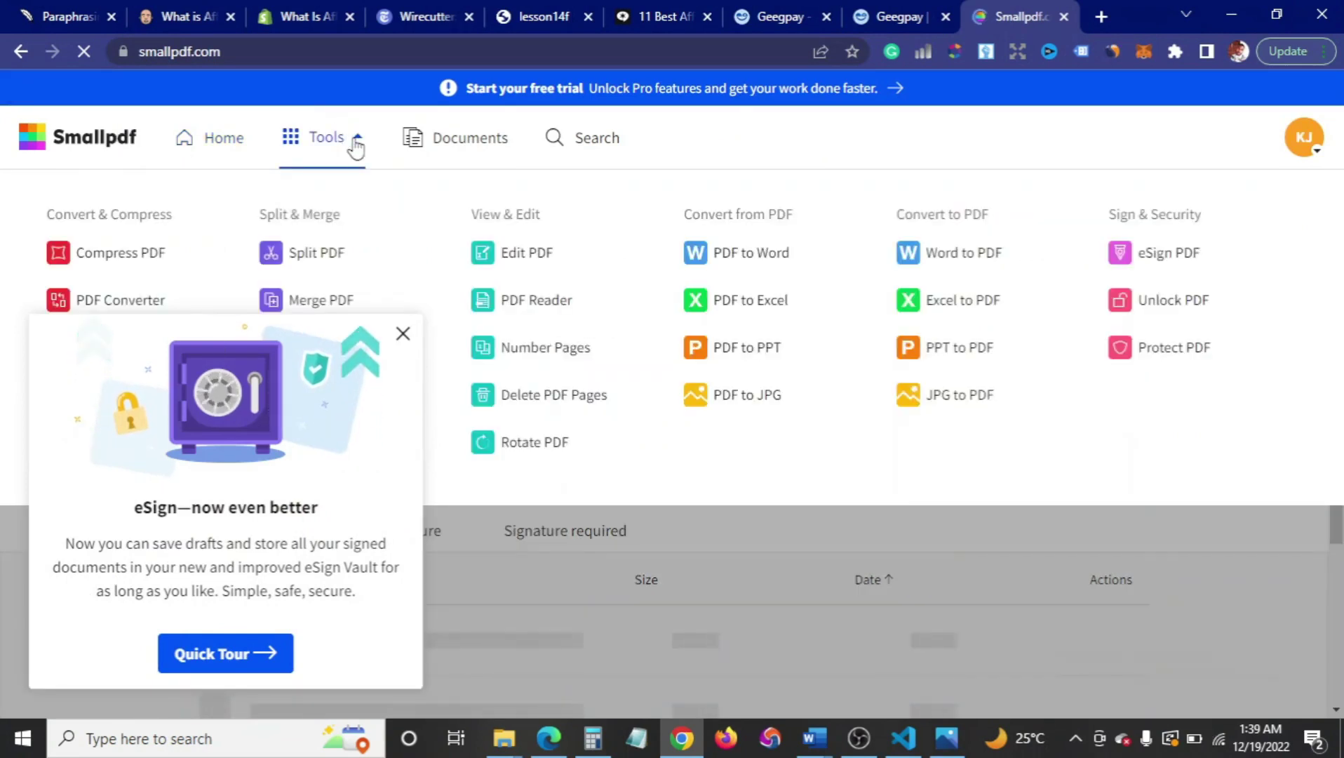
pyautogui.click(991, 412)
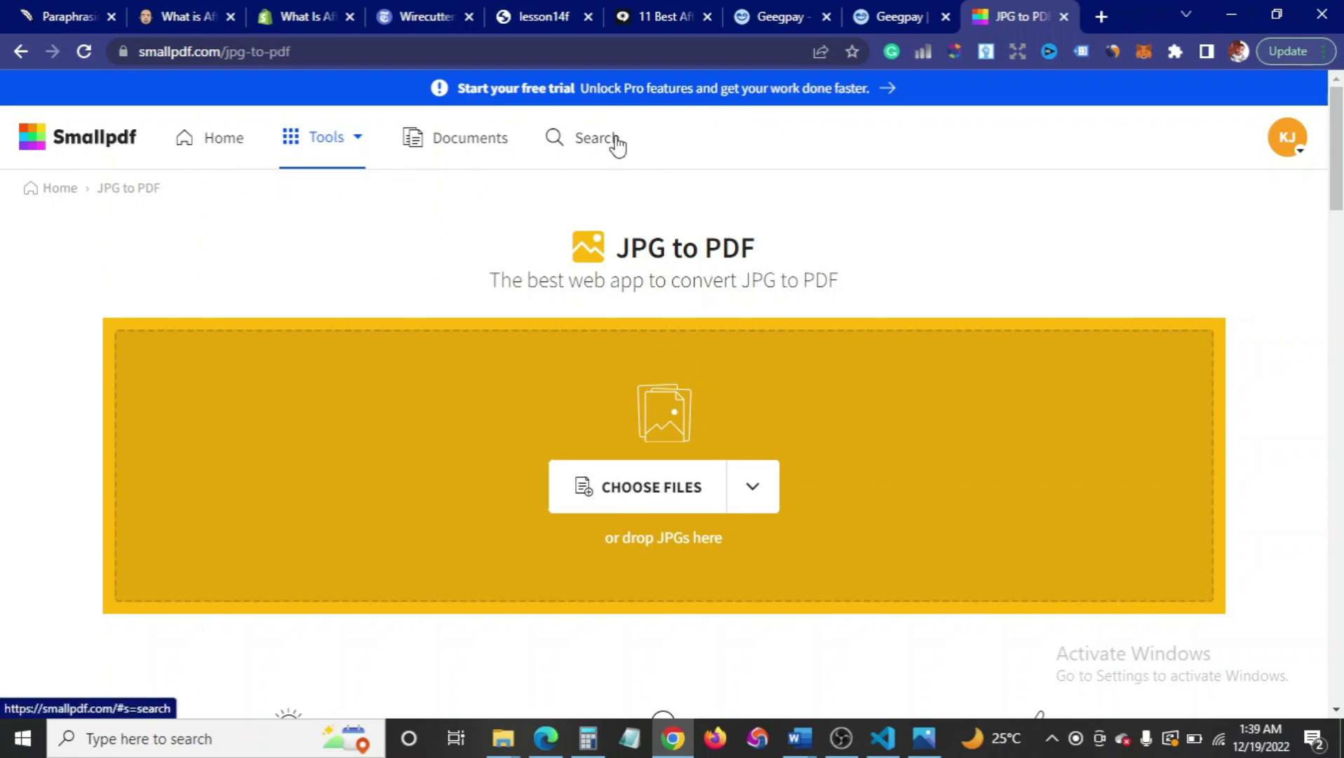
# - Attach the CamScanner 12-18-2022 23.15 PDF from Downloads as proof of address
pyautogui.click(886, 16)
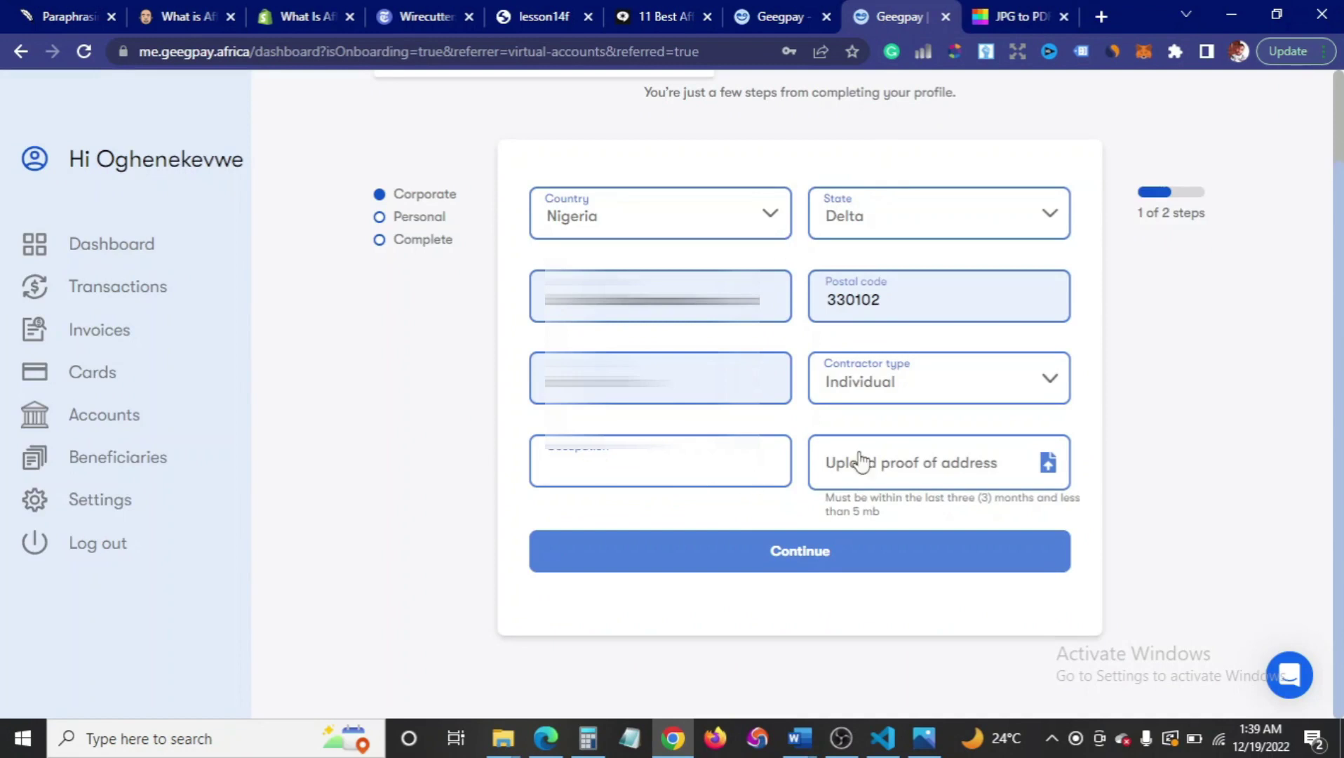
pyautogui.click(887, 462)
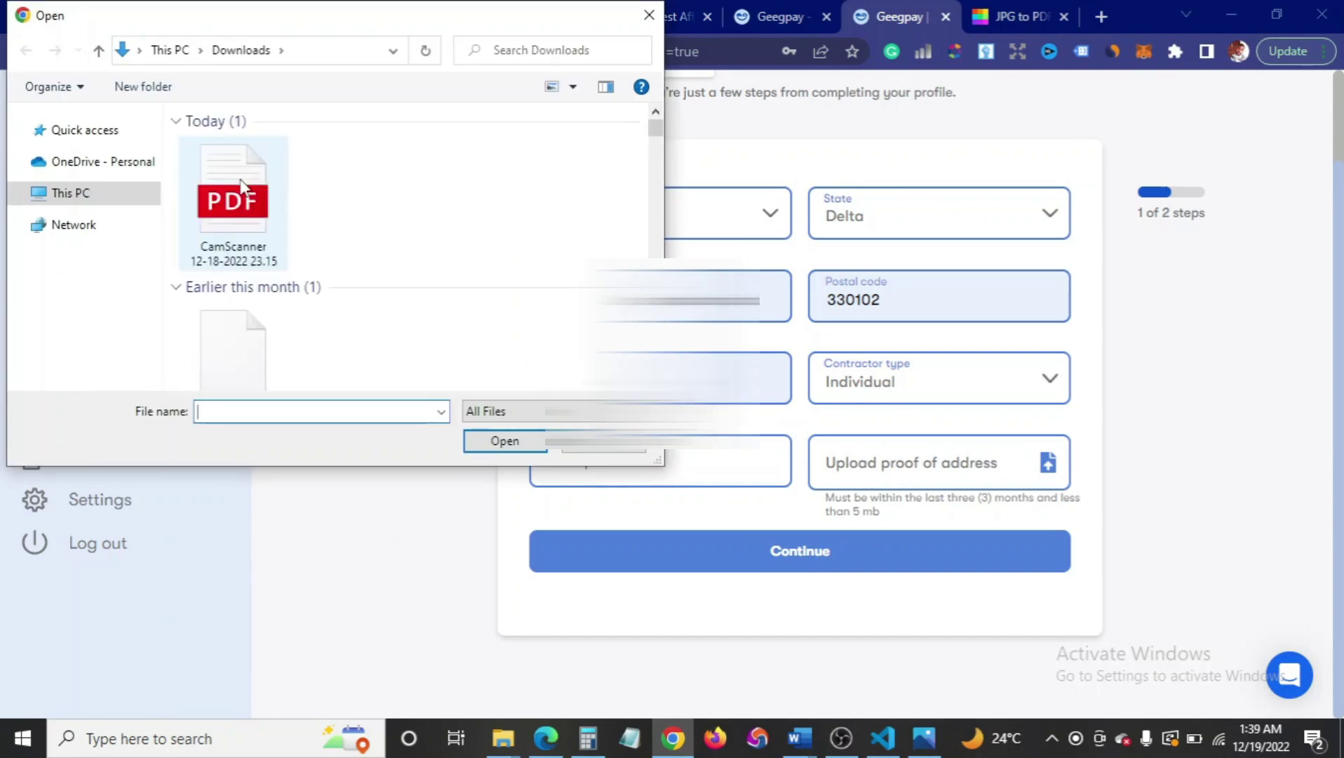
pyautogui.click(232, 193)
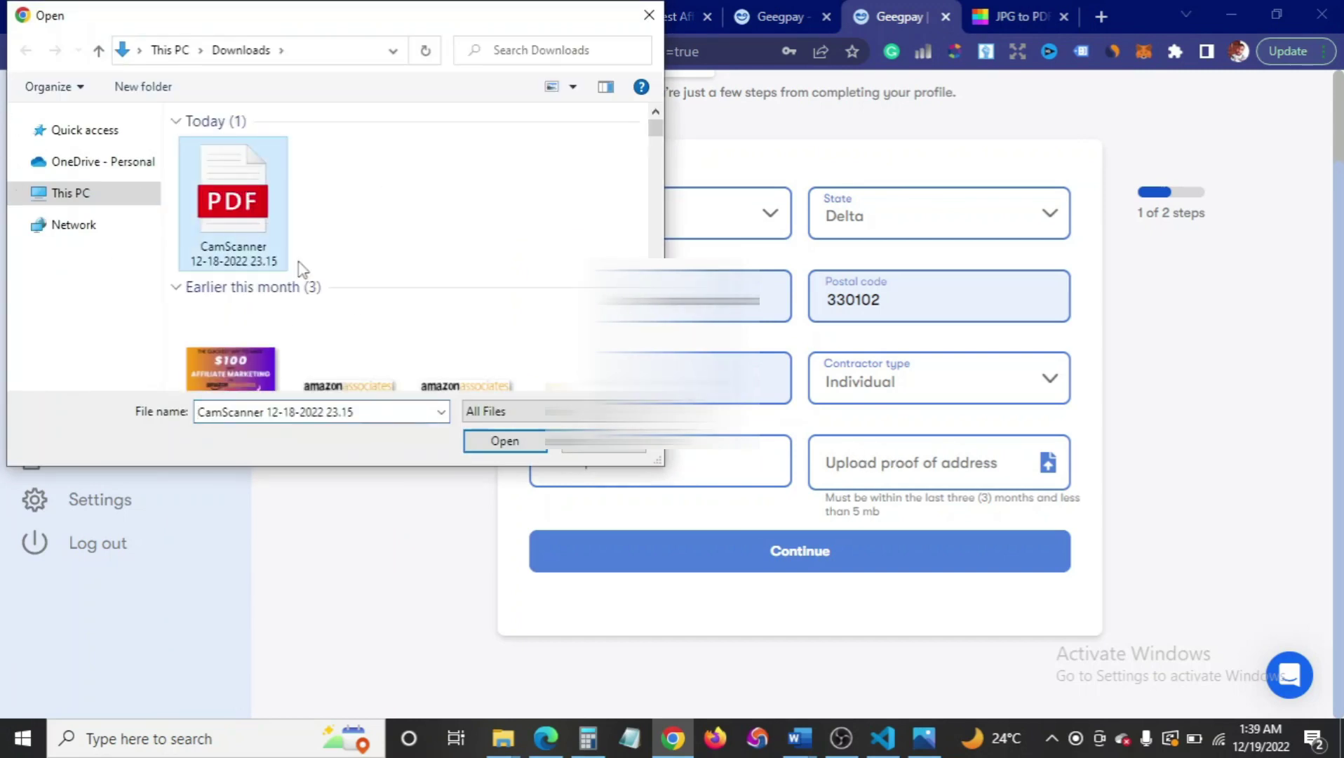
pyautogui.click(496, 443)
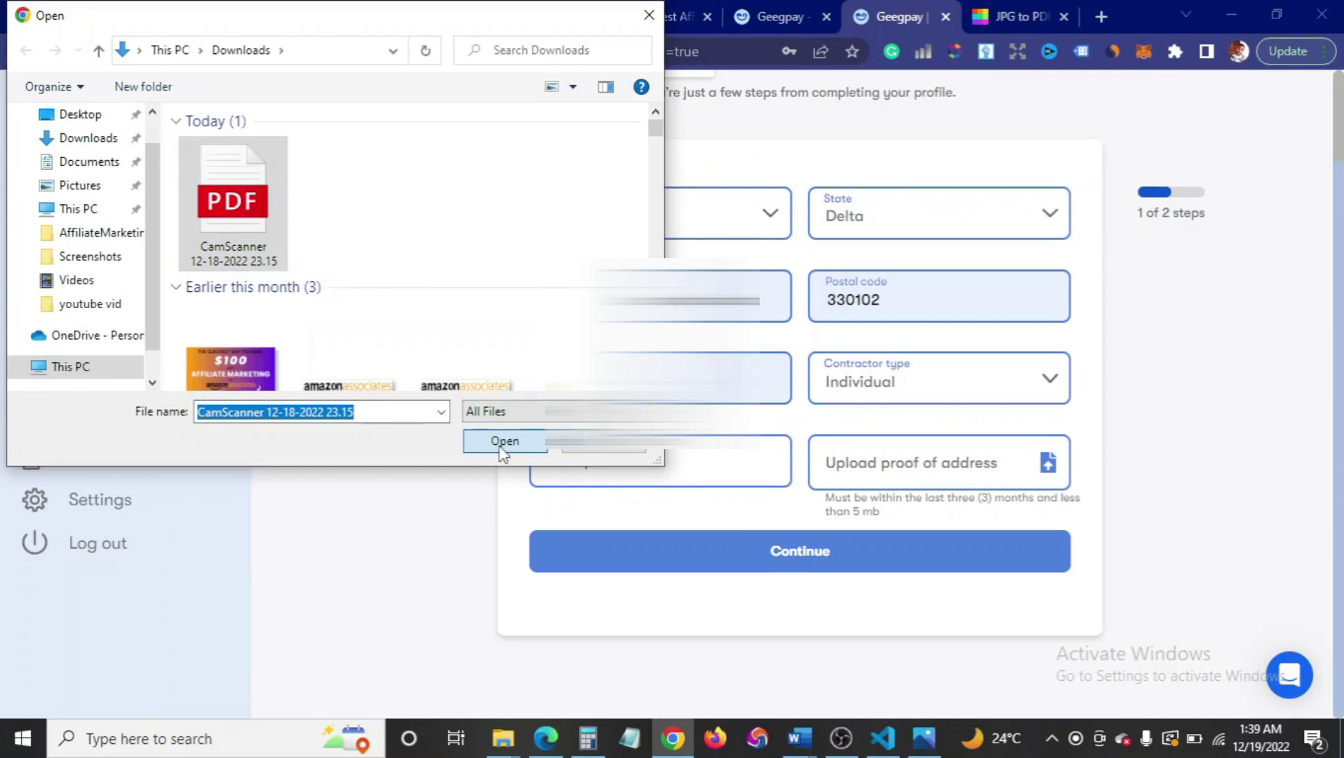
pyautogui.click(503, 447)
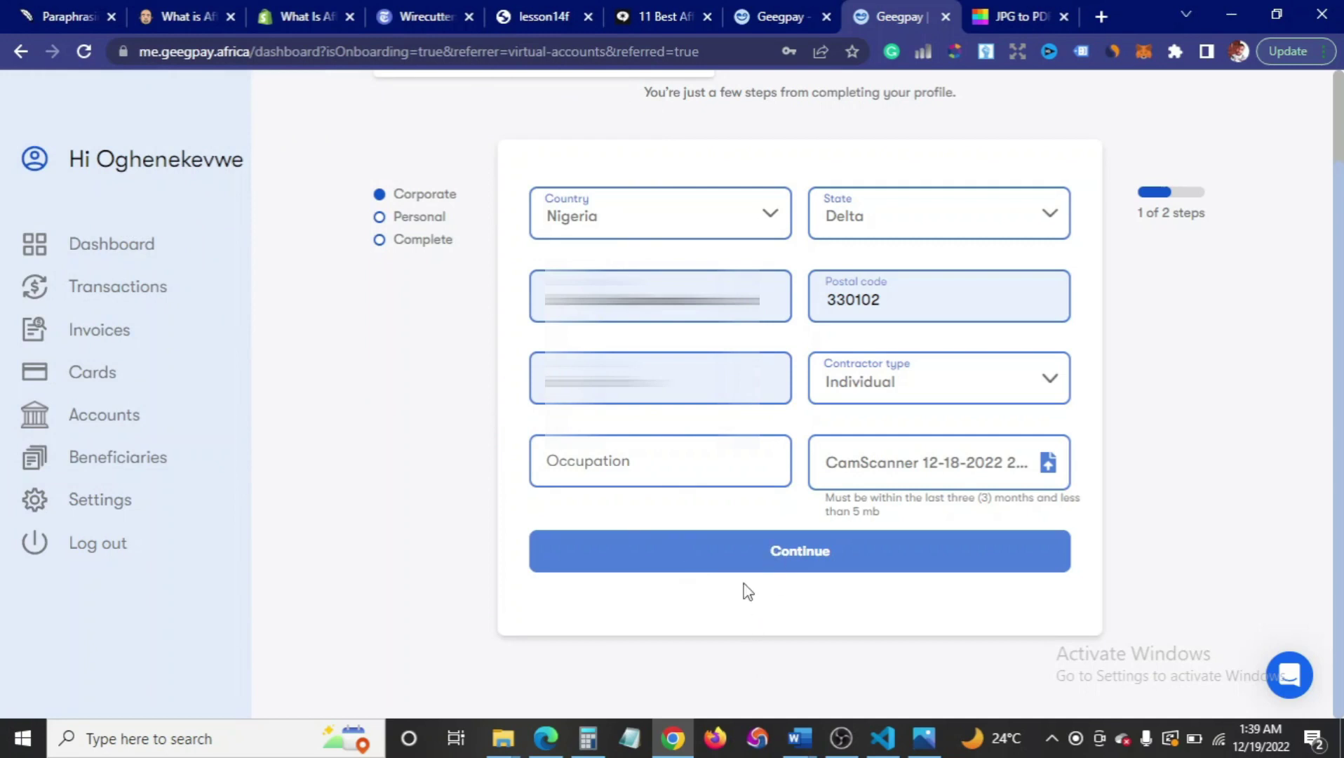
# - Paste Self Publisher as the occupation and continue to the step-2 personal details form
pyautogui.click(772, 567)
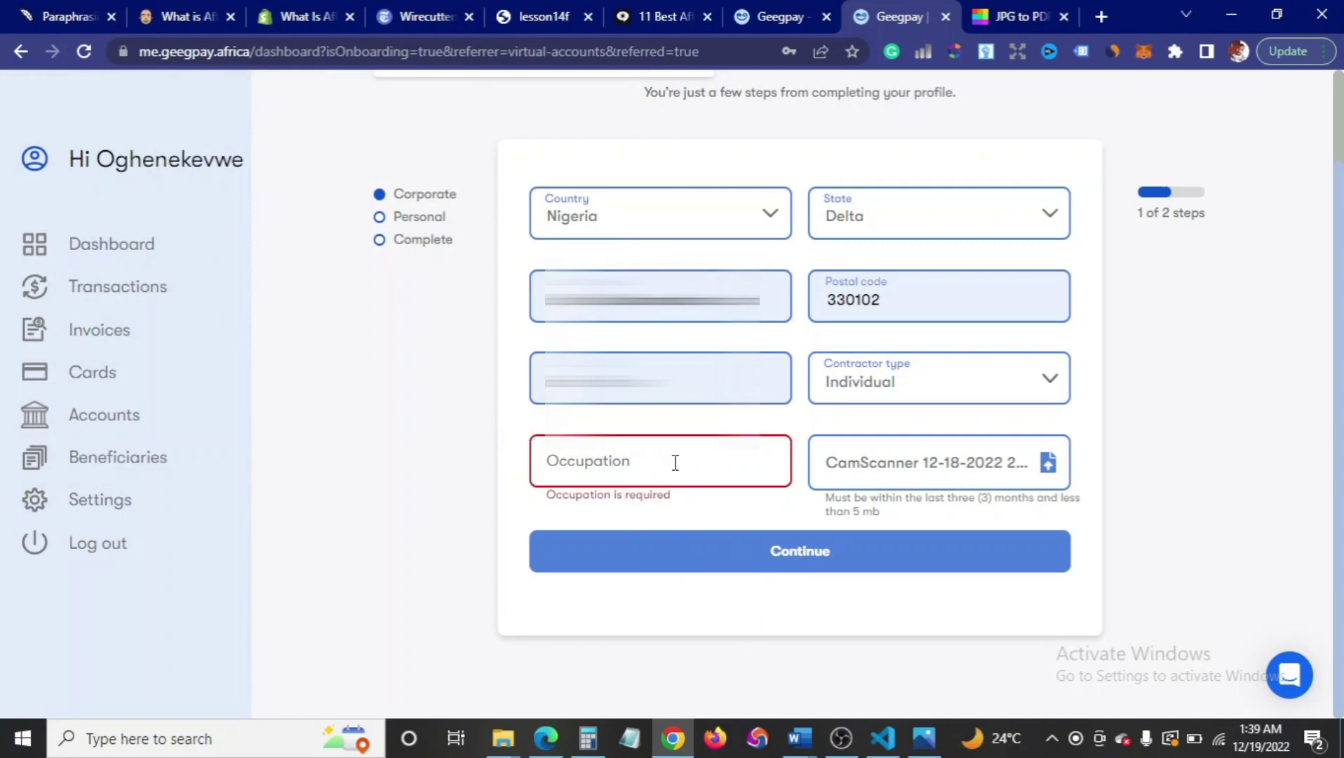
pyautogui.click(670, 463)
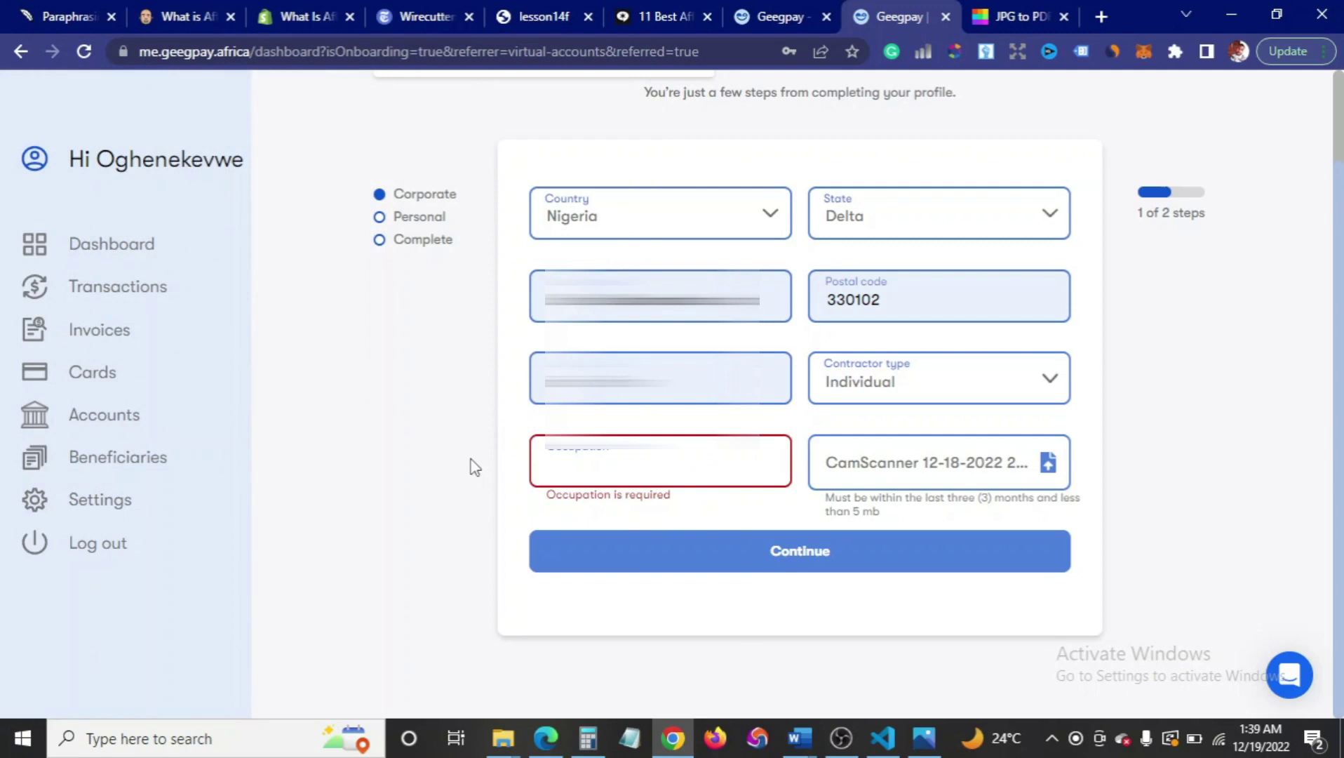
pyautogui.write('Self Publish')
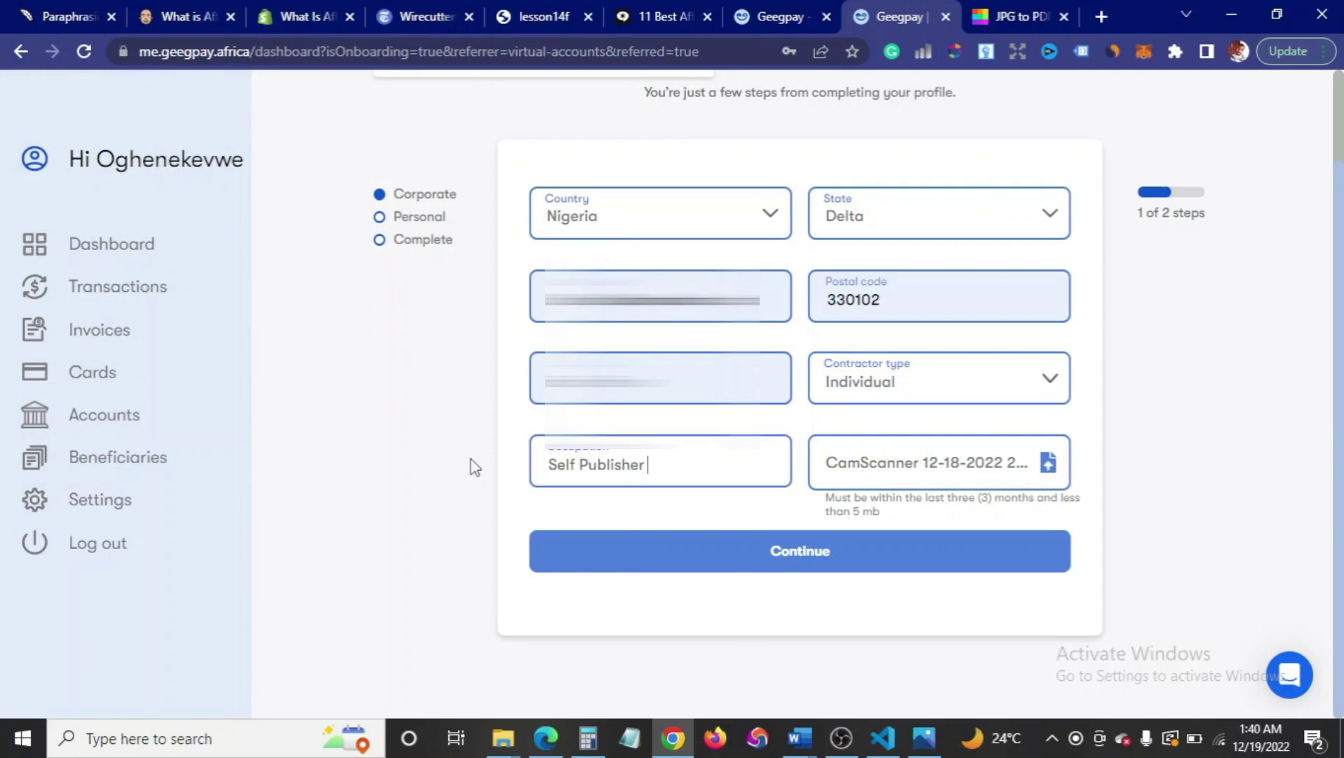
pyautogui.click(684, 557)
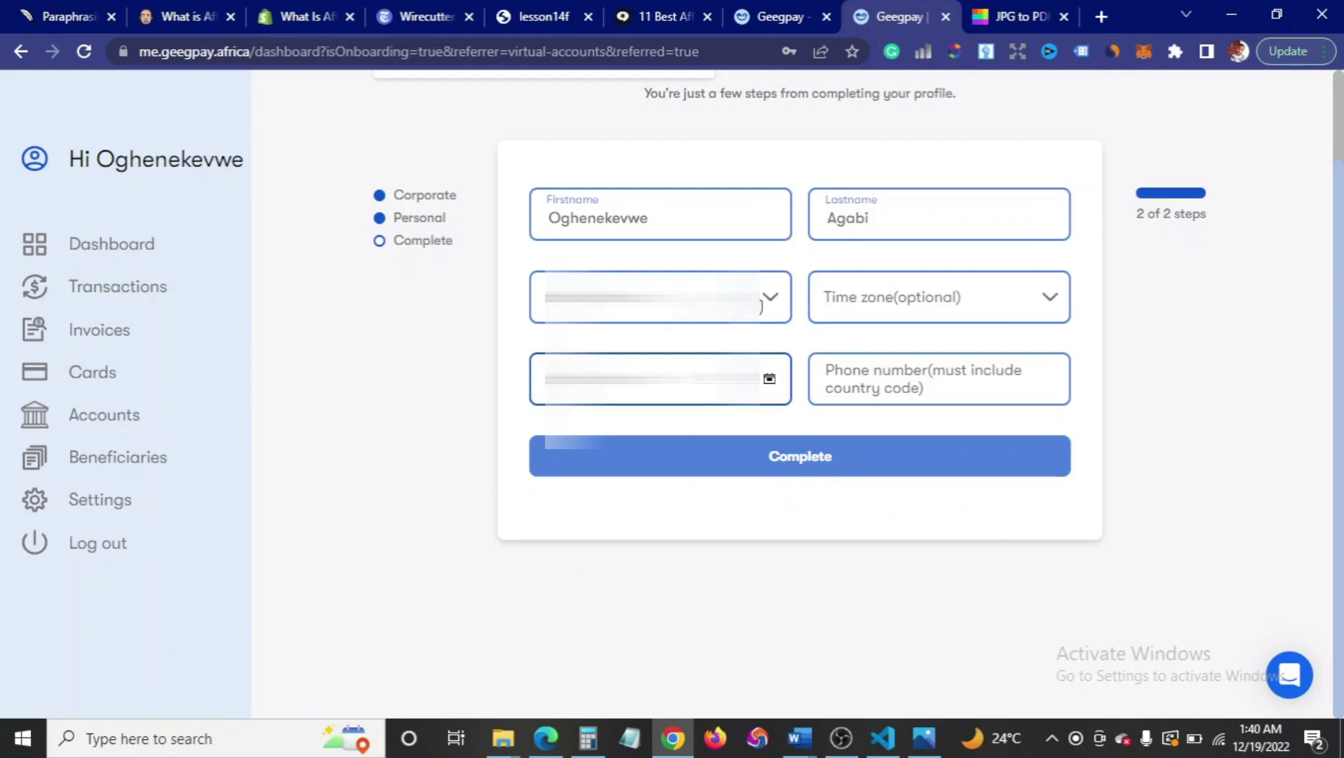
# - Choose the nationality and set the time zone to GMT+1
pyautogui.click(761, 306)
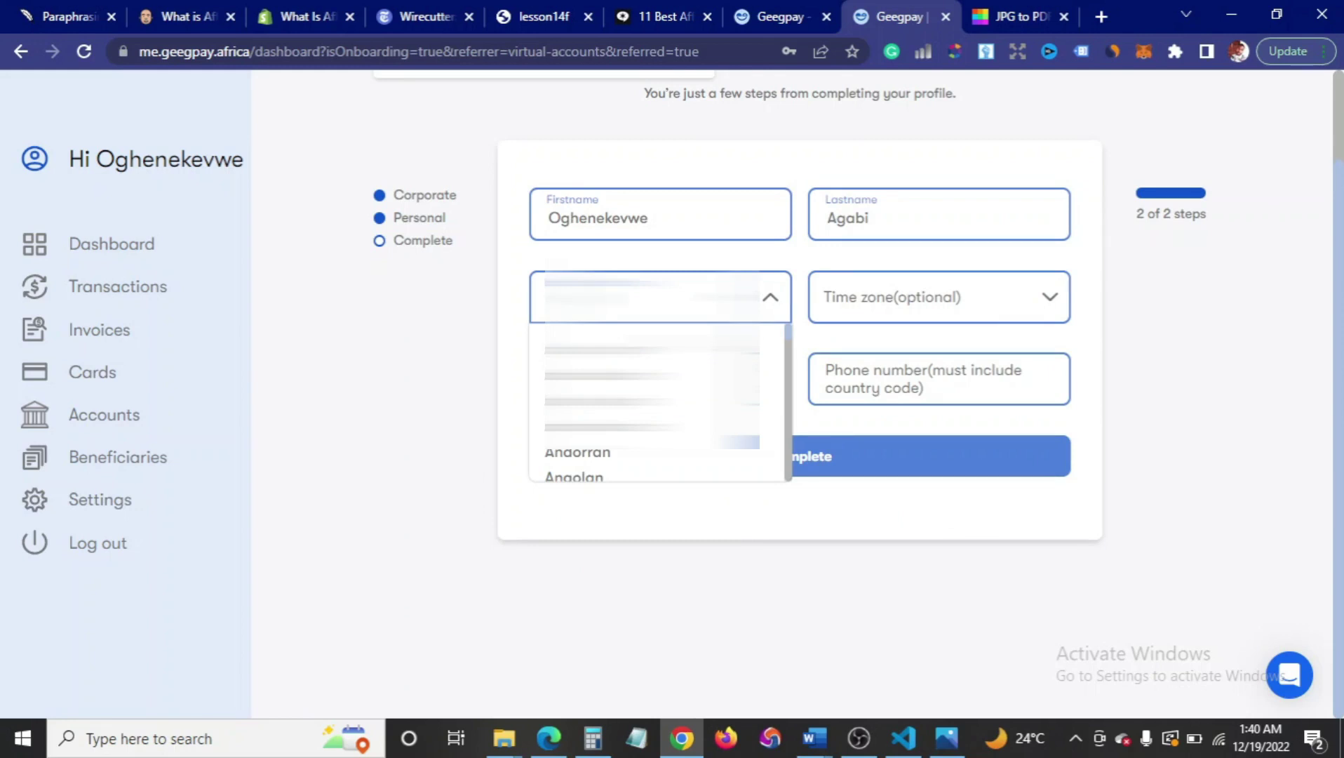
pyautogui.scroll(-5, 659, 399)
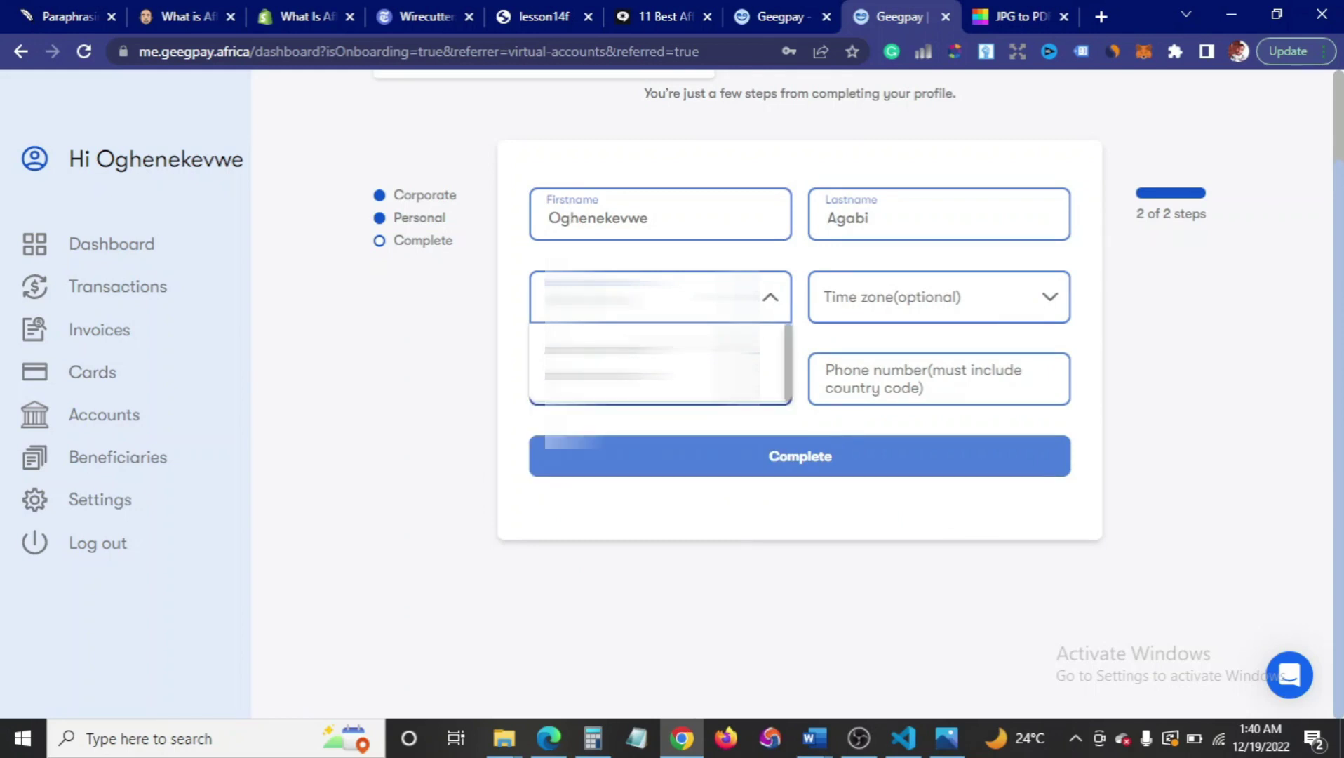
pyautogui.click(653, 351)
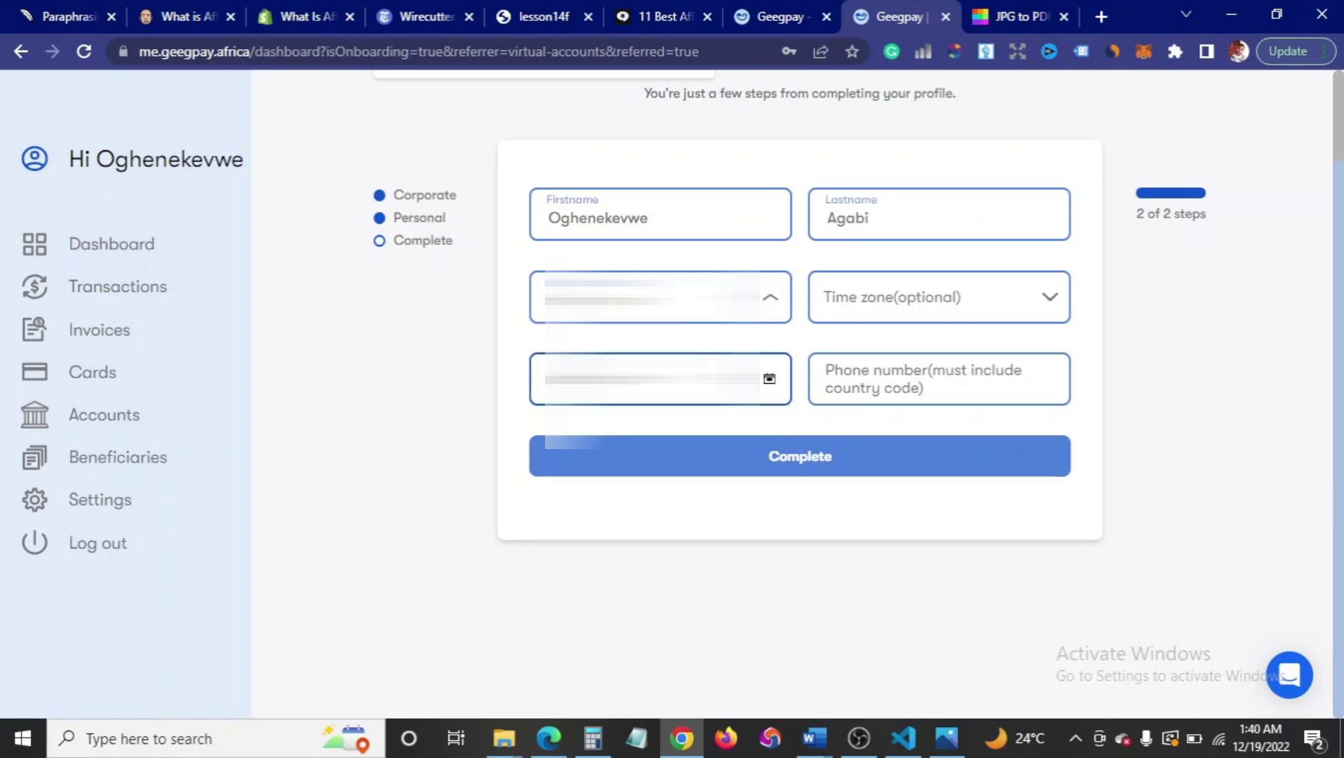
pyautogui.click(947, 301)
pyautogui.scroll(-2, 890, 421)
pyautogui.scroll(-3, 889, 421)
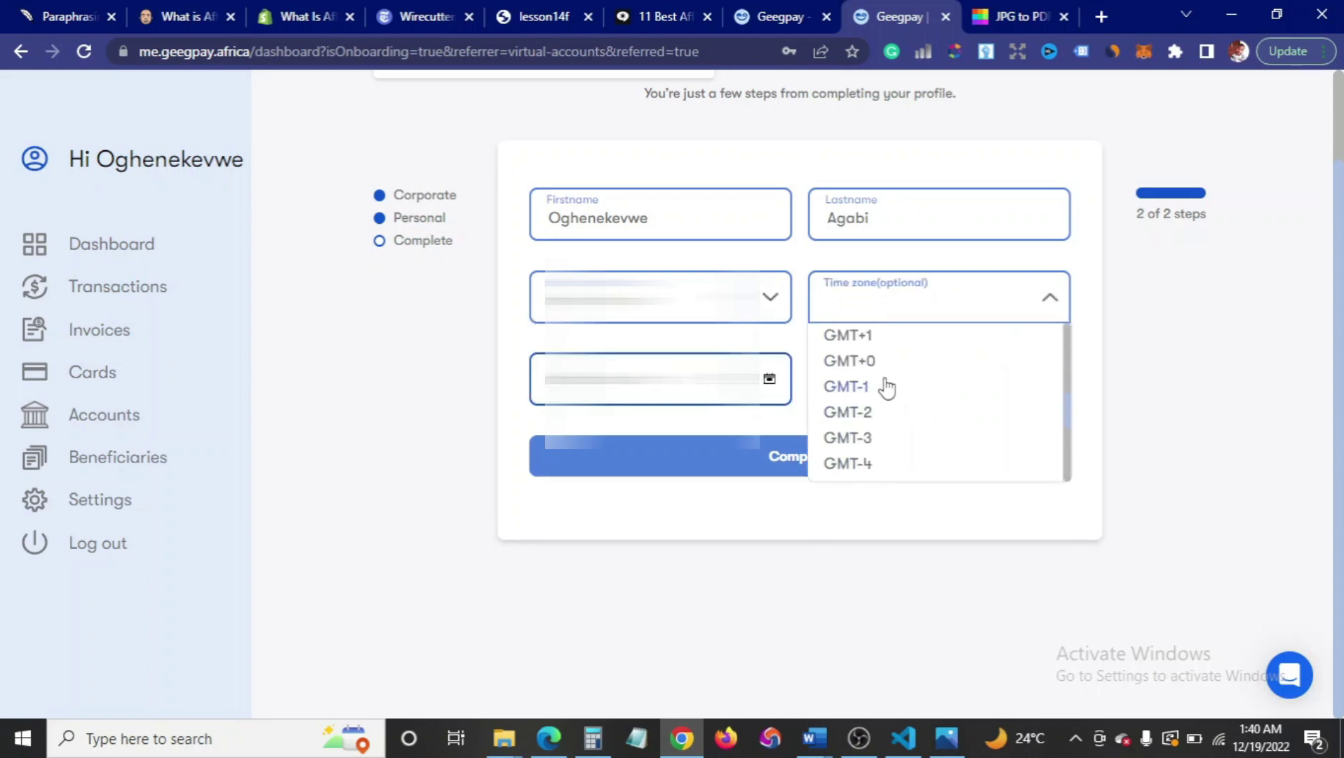
pyautogui.click(877, 344)
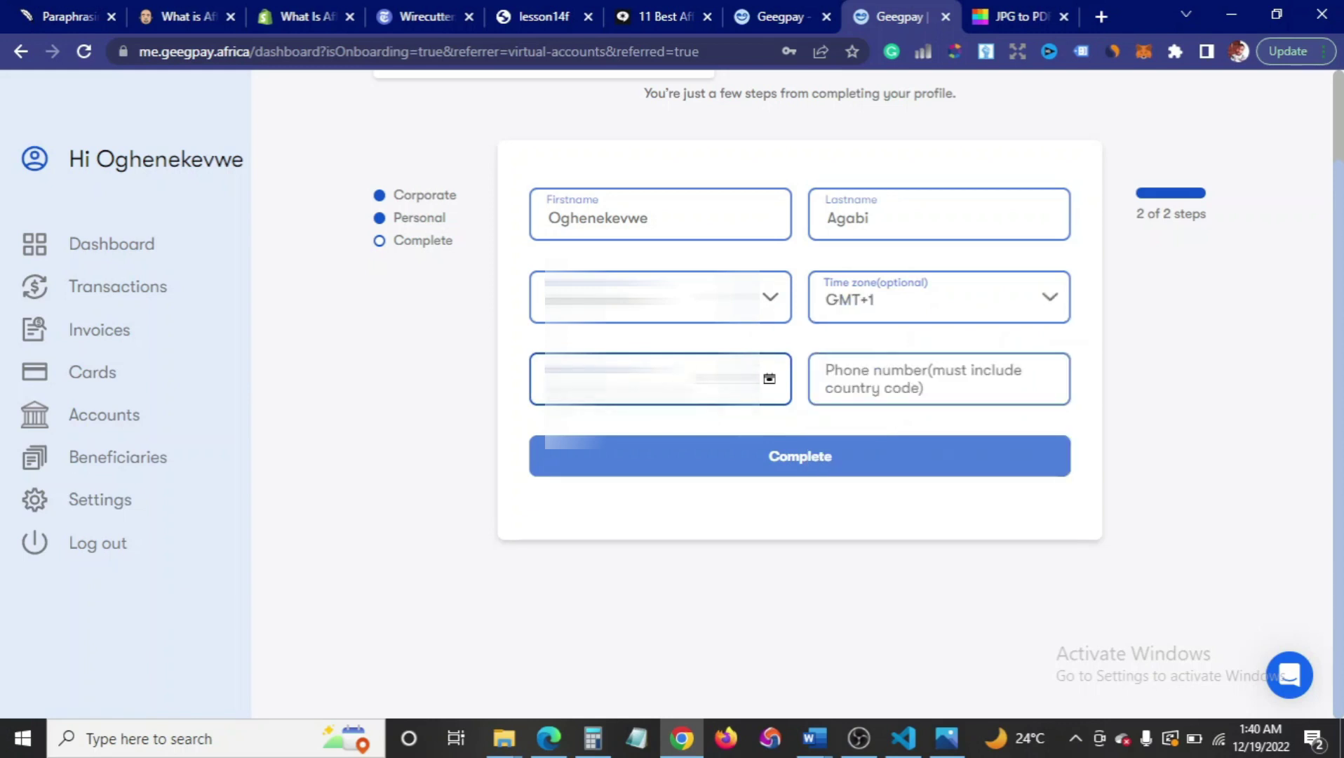
# - Pick the birth date, enter the phone number, and complete the personal details
pyautogui.click(775, 379)
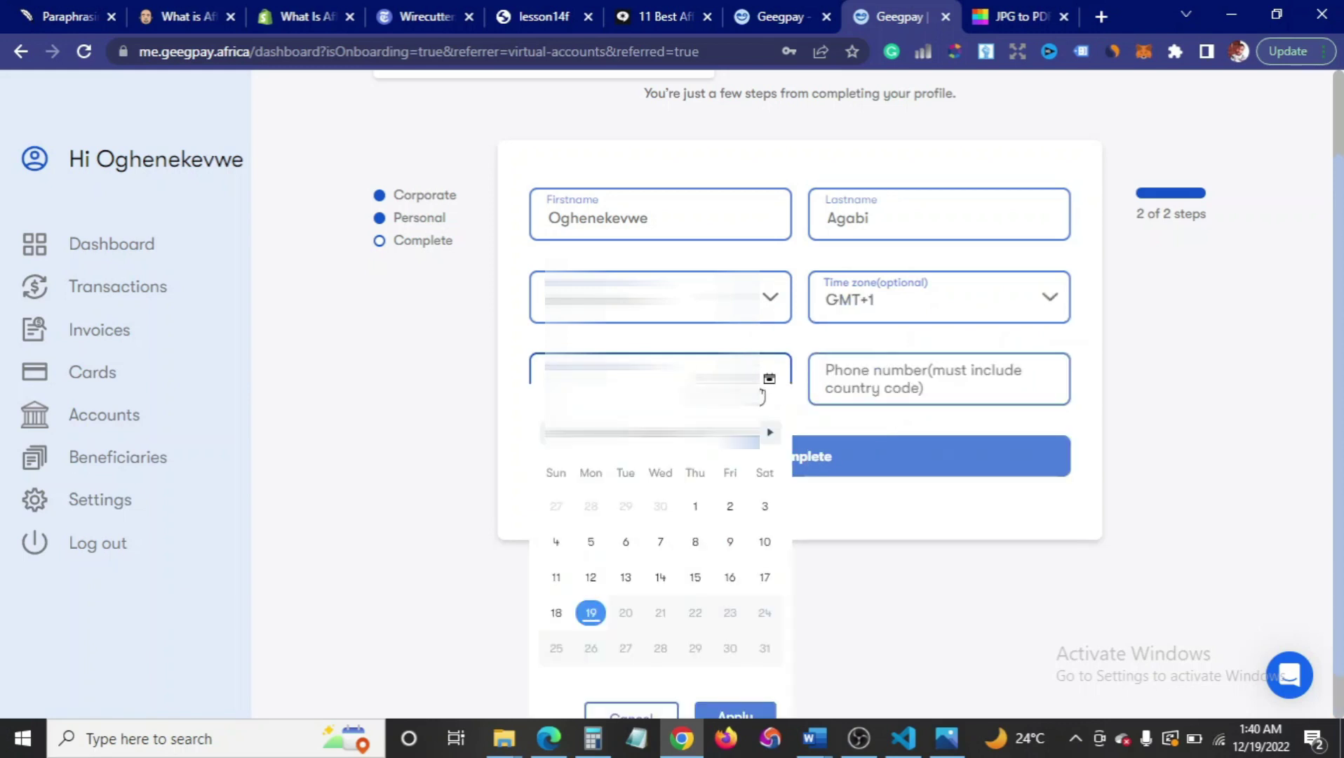
pyautogui.press('Escape')
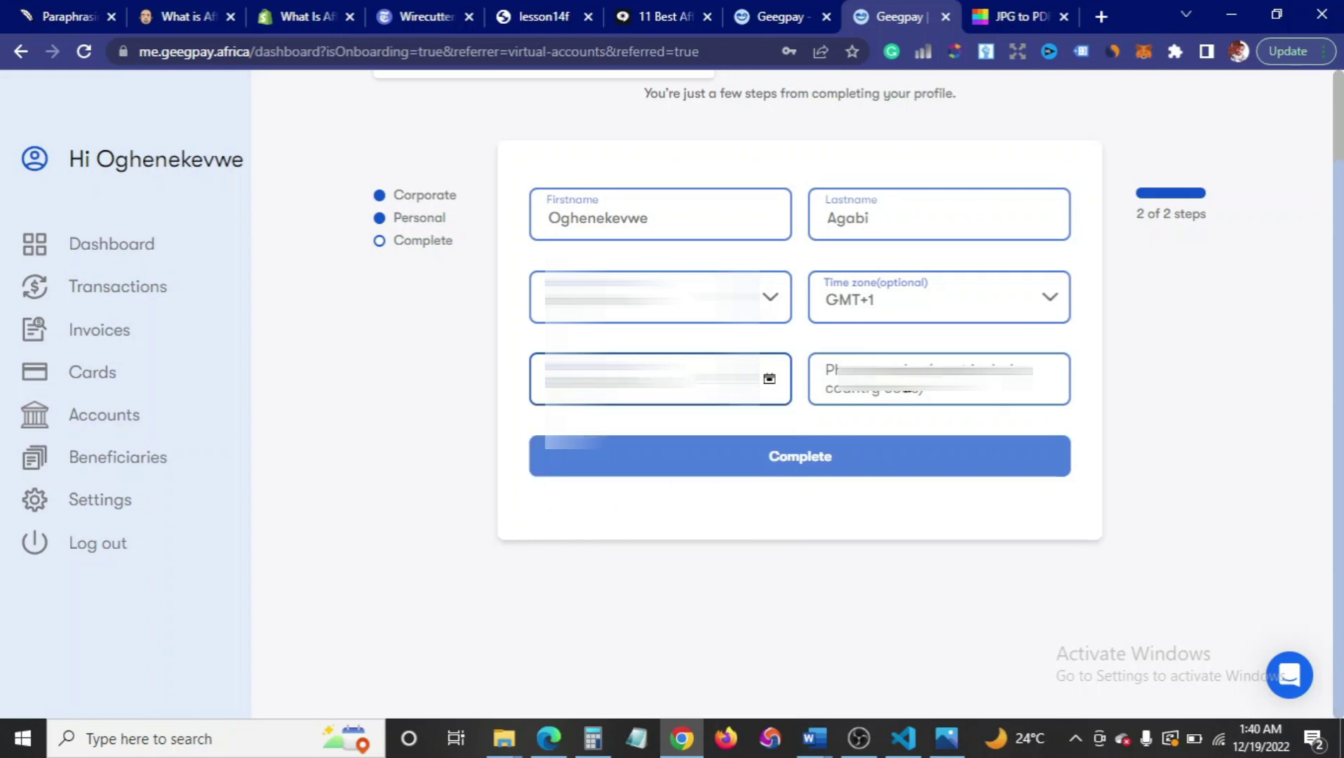
pyautogui.click(898, 393)
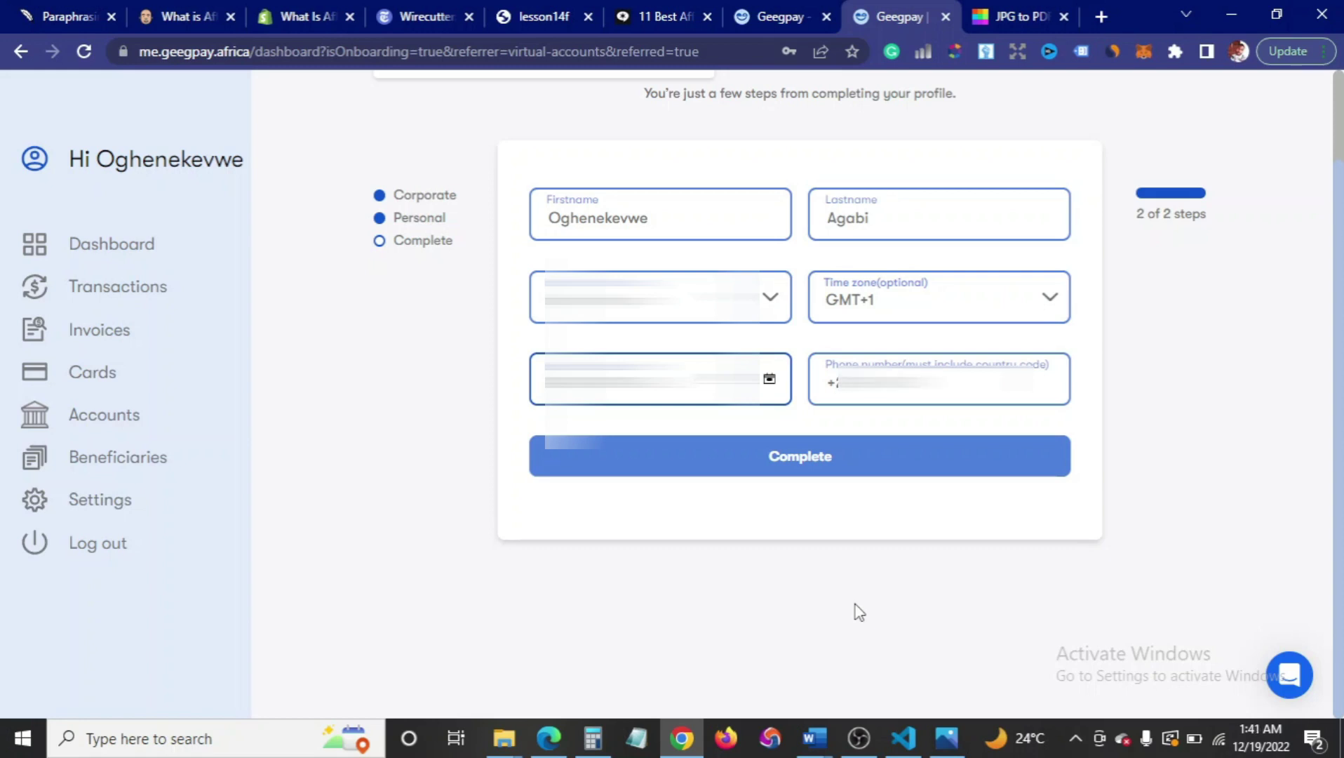
pyautogui.click(796, 453)
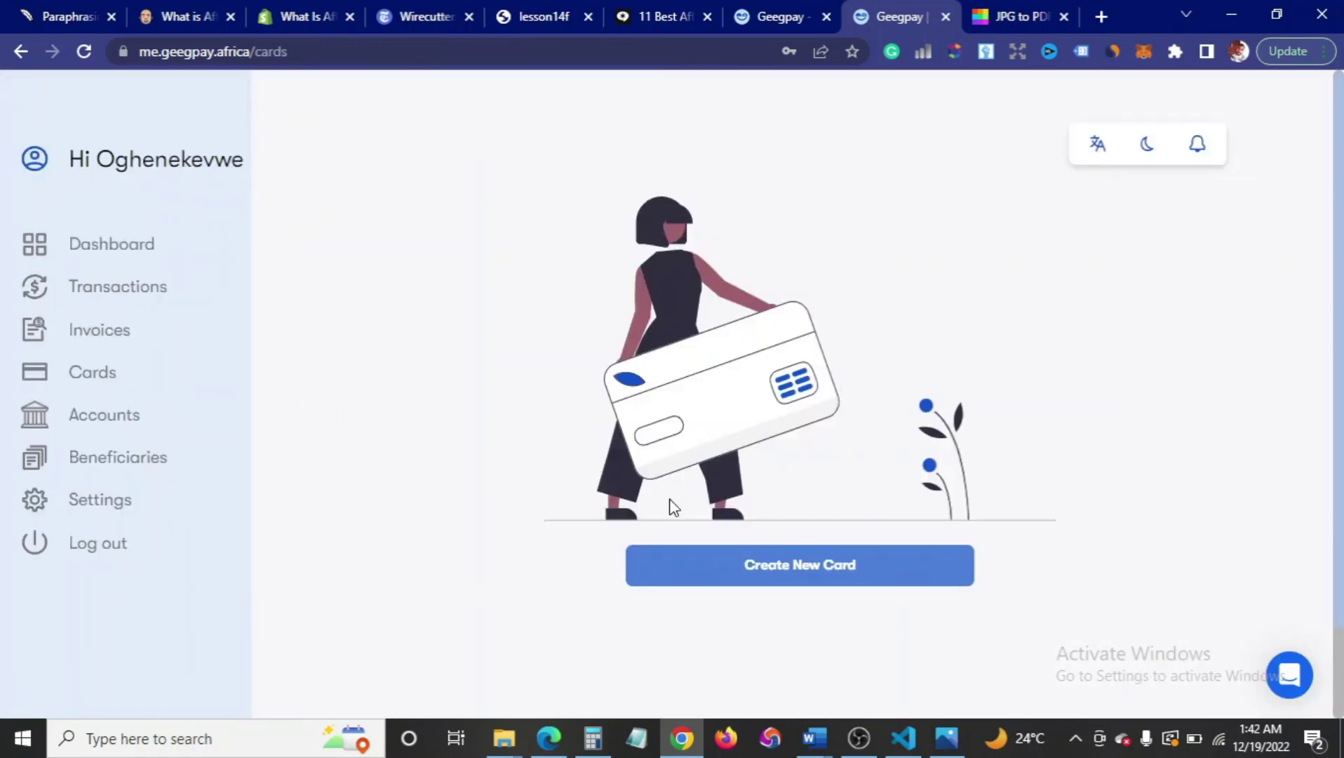
# - Begin identity verification from Create New Card using a passport or voter's card (PVC)
pyautogui.click(784, 572)
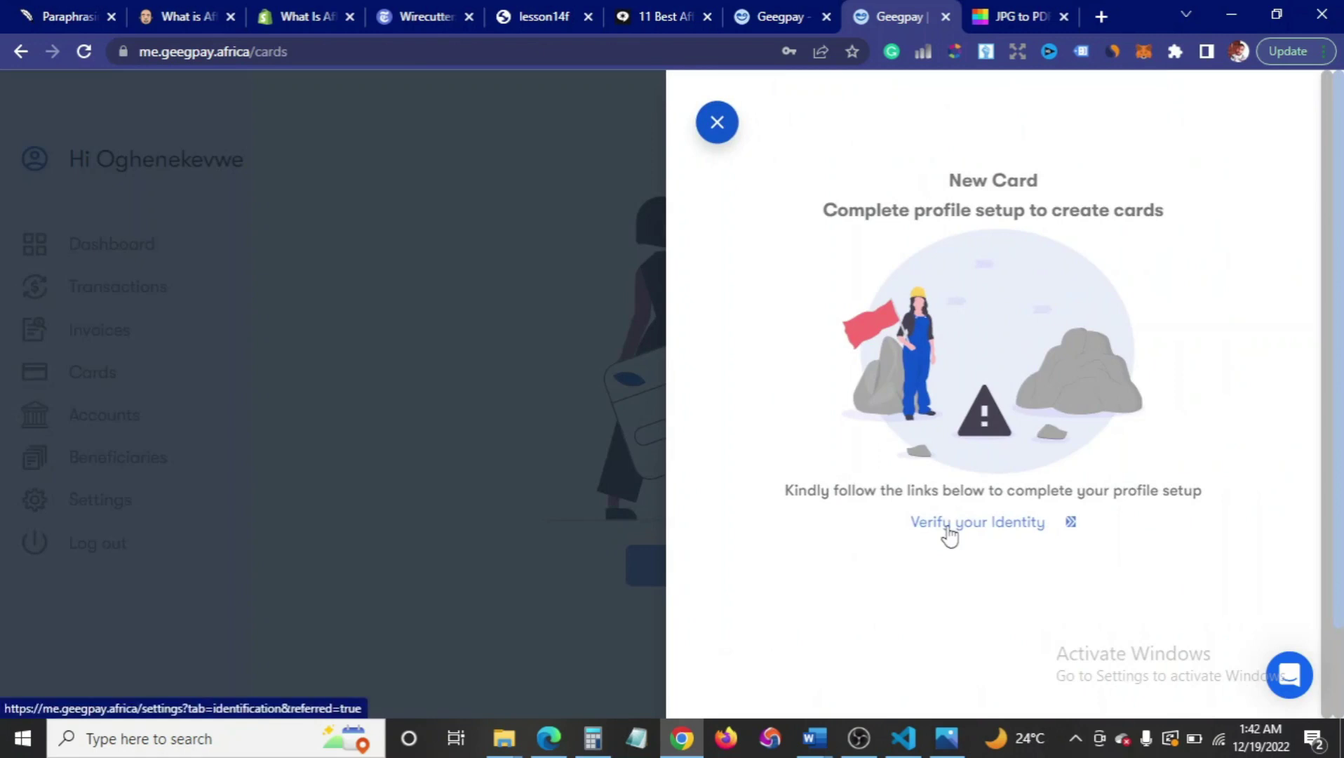
pyautogui.click(948, 533)
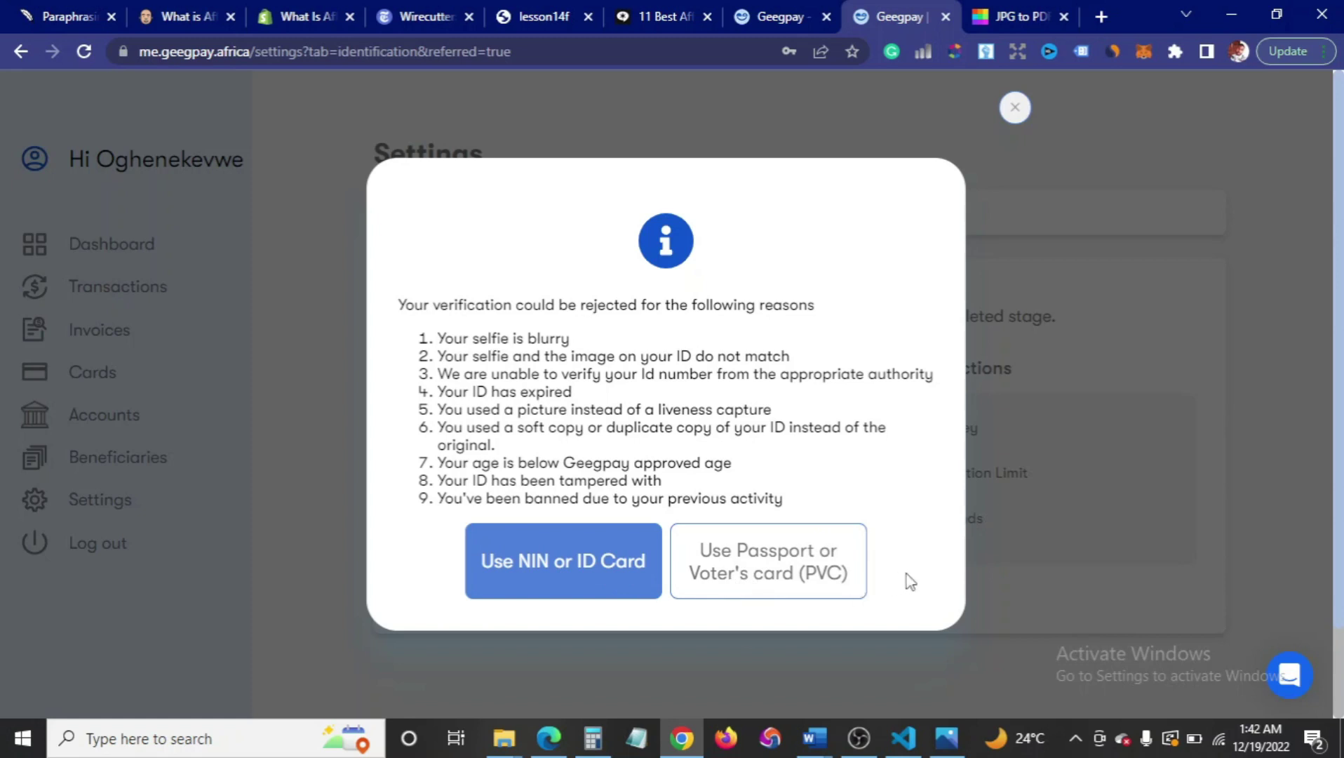
pyautogui.click(766, 583)
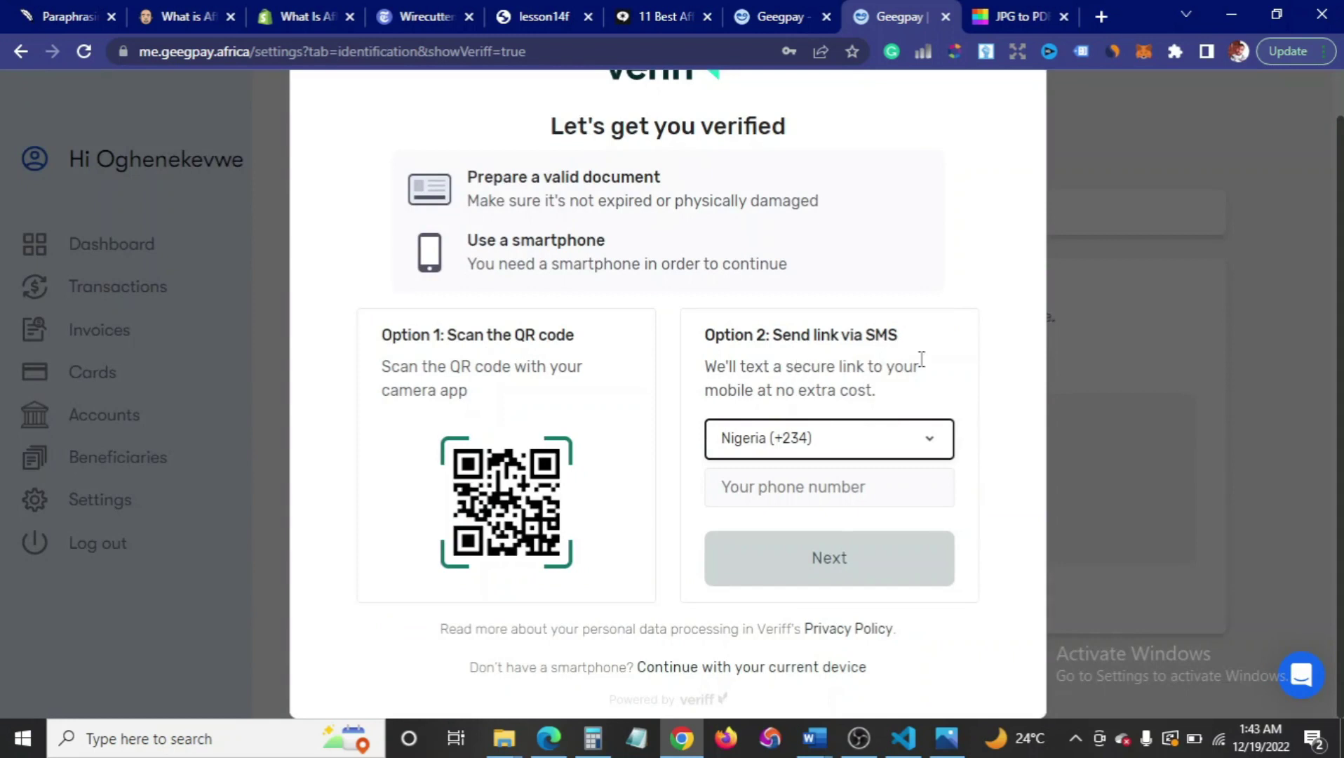
# - Keep Nigeria (+234) as the country code, enter the phone number, and send the Veriff SMS link
pyautogui.click(904, 444)
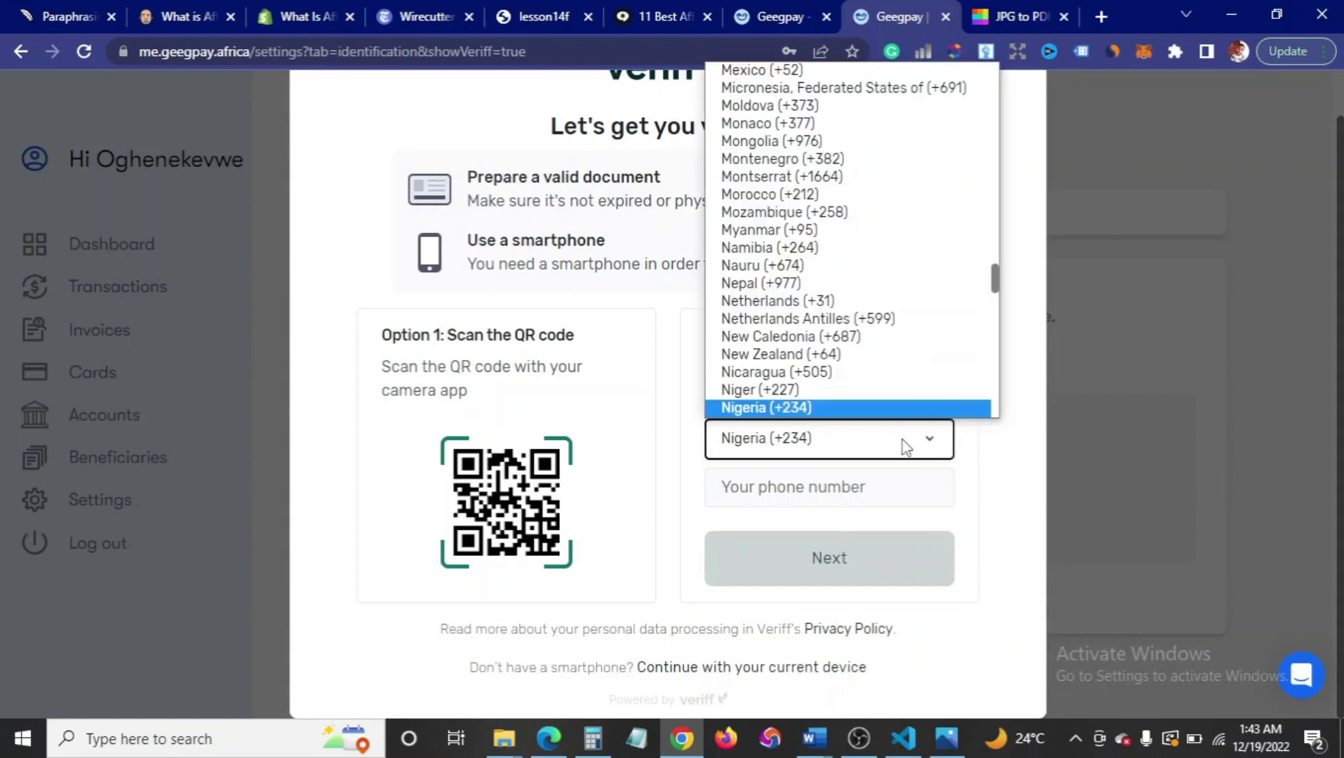
pyautogui.click(868, 447)
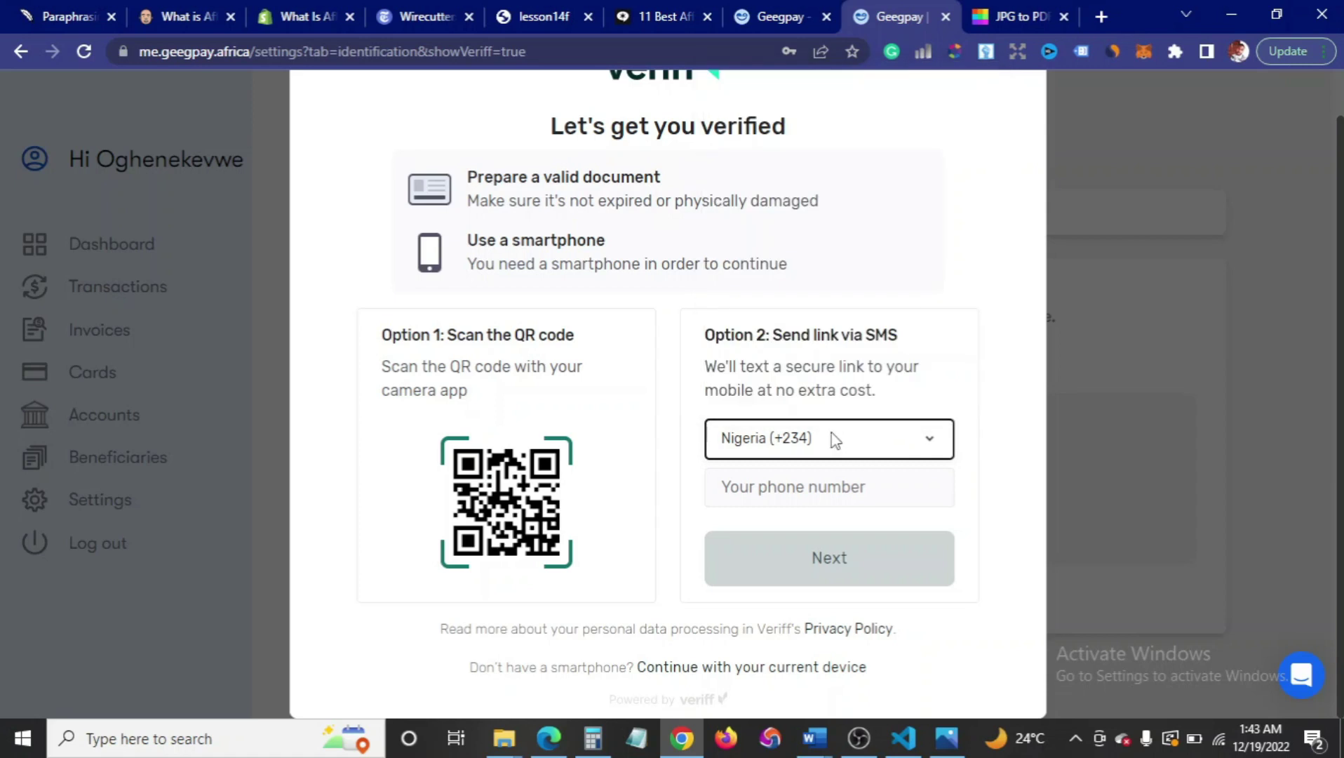
pyautogui.press('Tab')
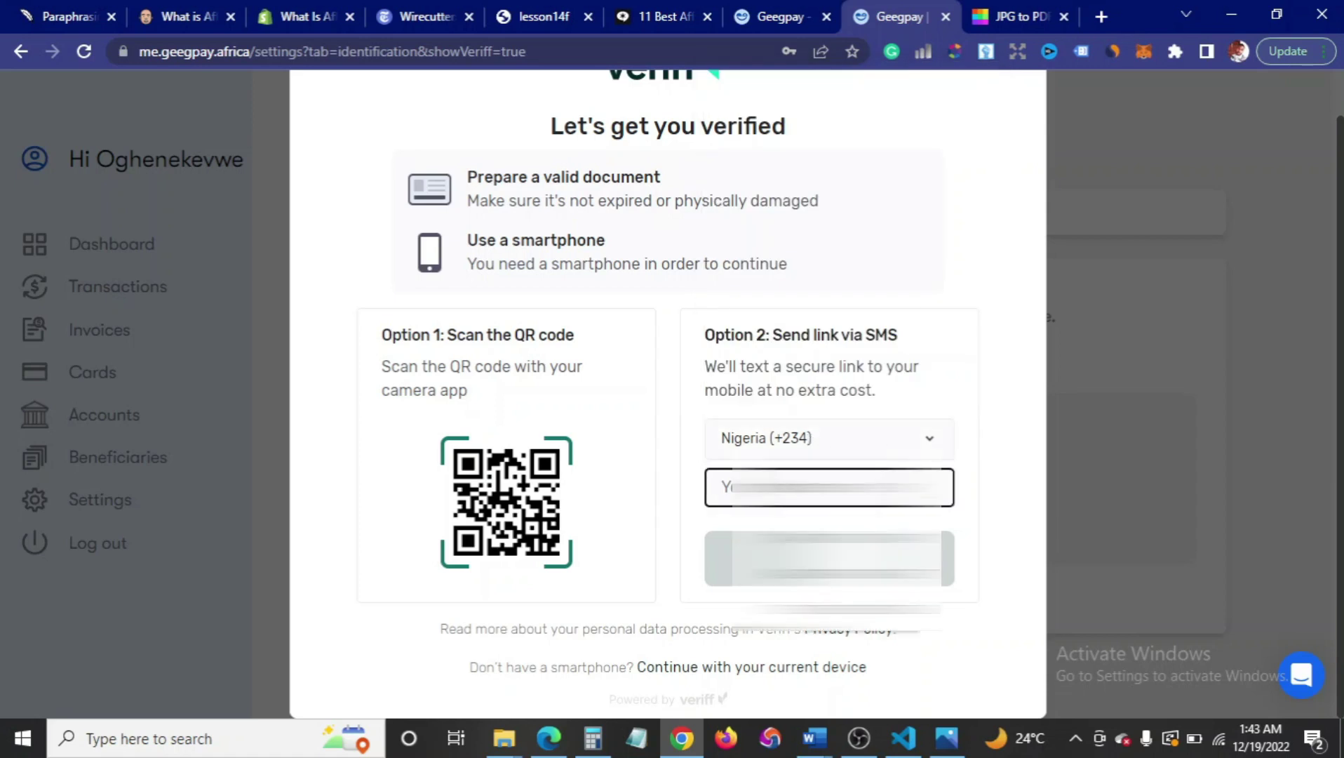
pyautogui.write('0')
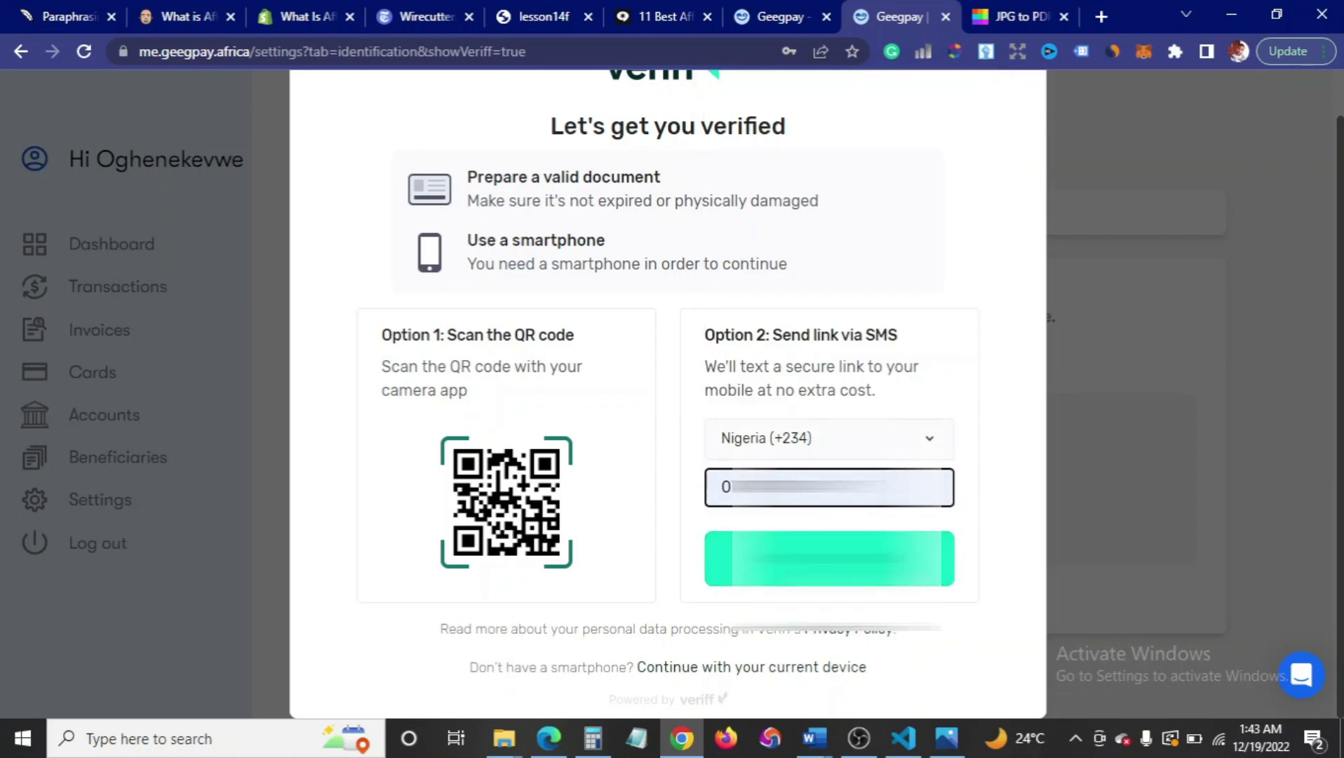
pyautogui.press('Tab')
pyautogui.press('Return')
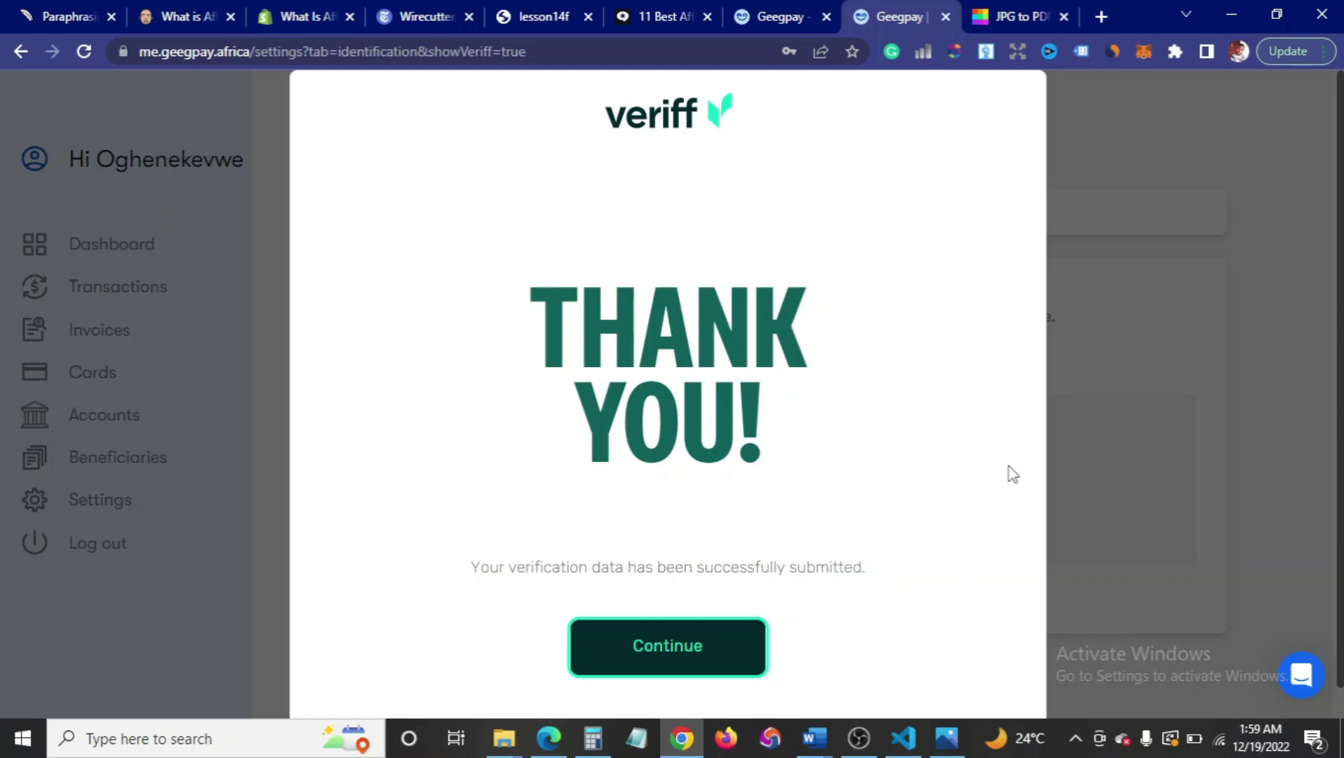
# - Continue from the Veriff thank-you screen back to Settings > Identification
pyautogui.click(665, 651)
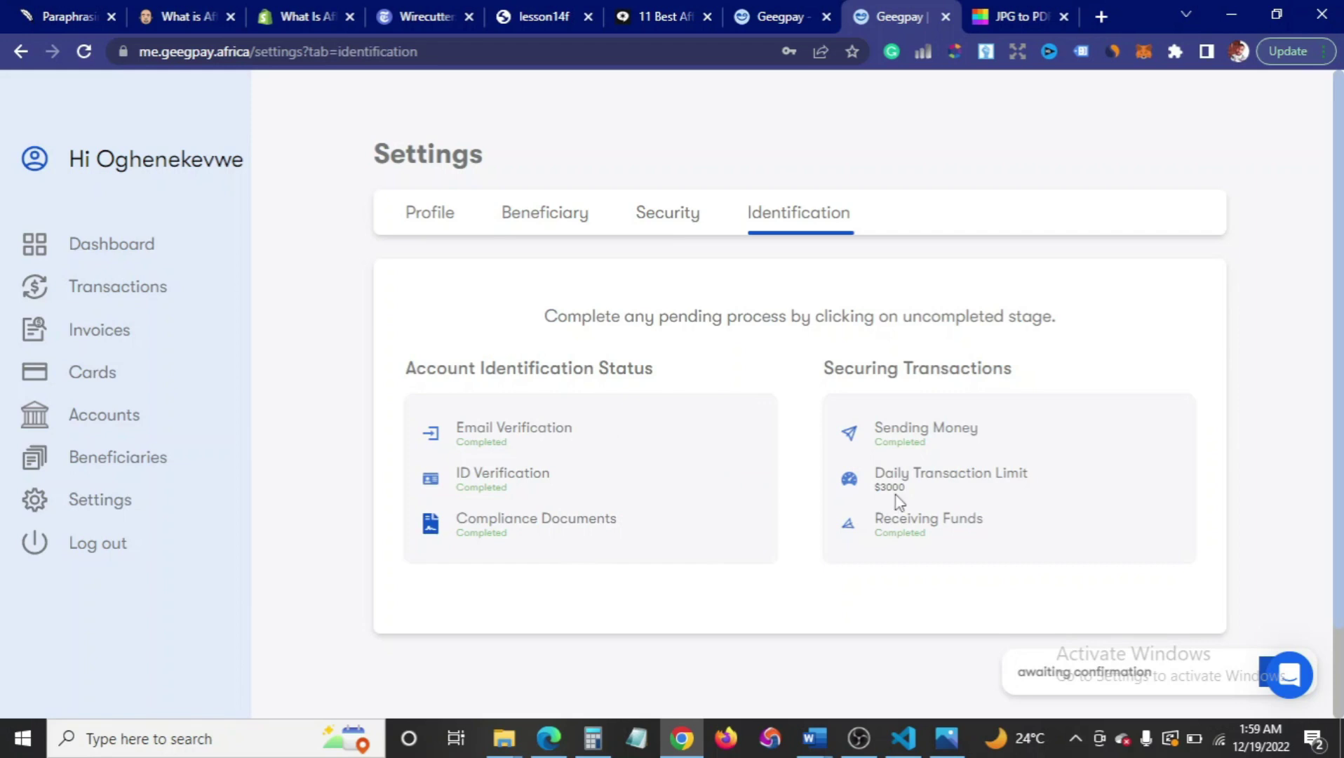
# - Go to Accounts, start a new virtual account, and dismiss the profile-setup reminder
pyautogui.click(105, 421)
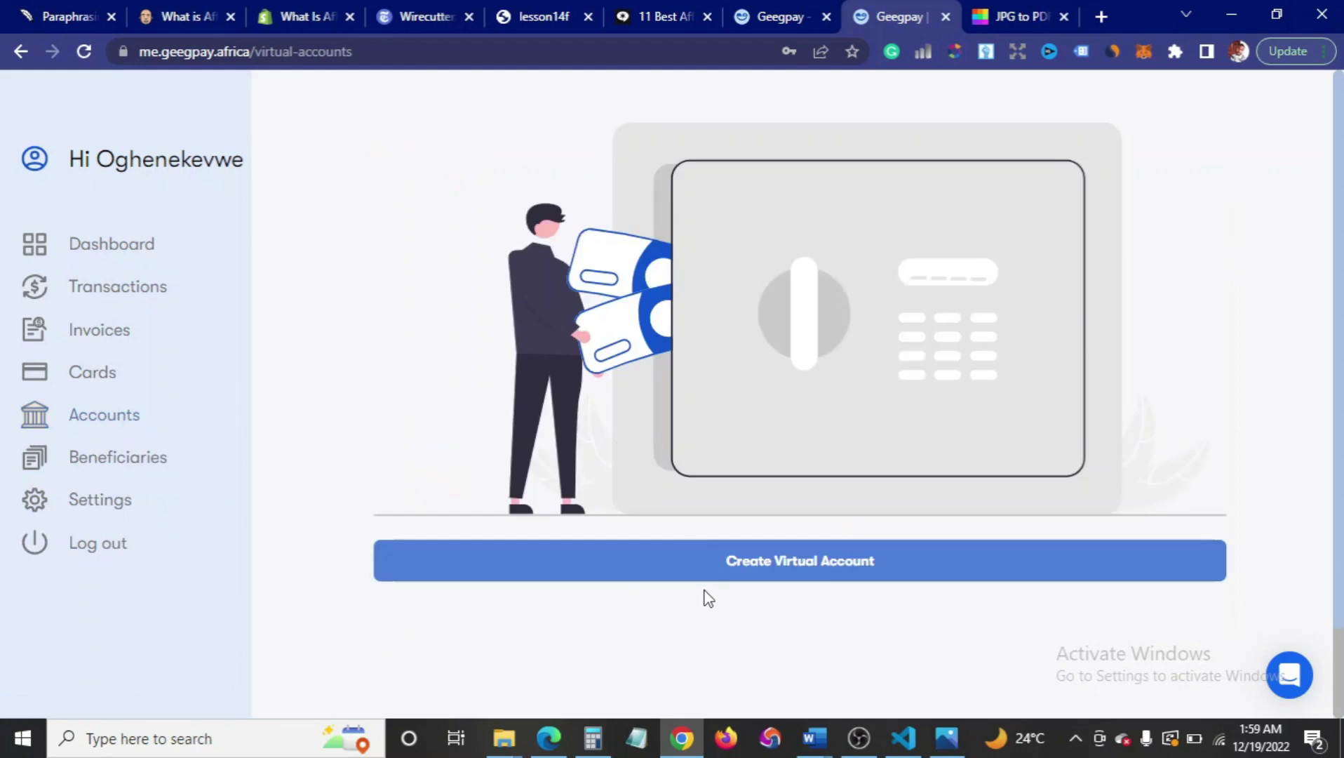
pyautogui.click(762, 567)
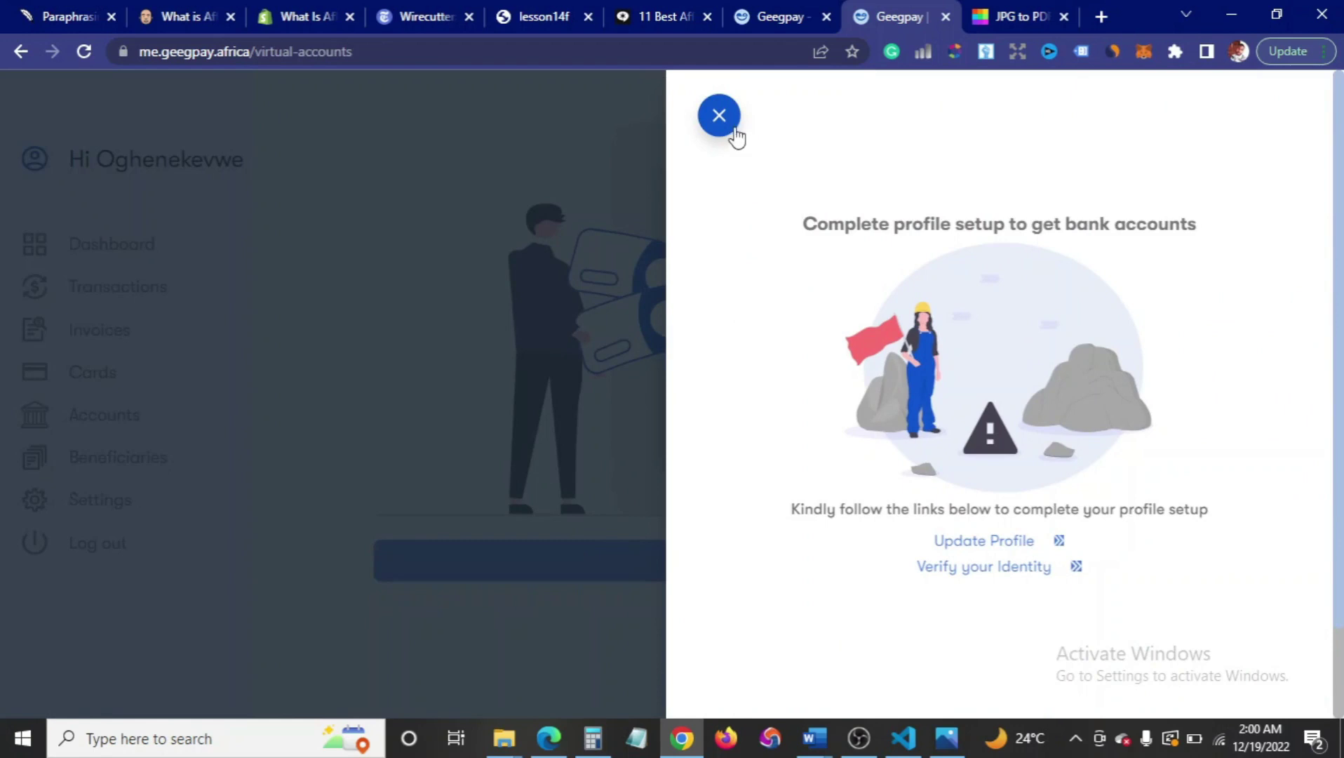
pyautogui.click(719, 115)
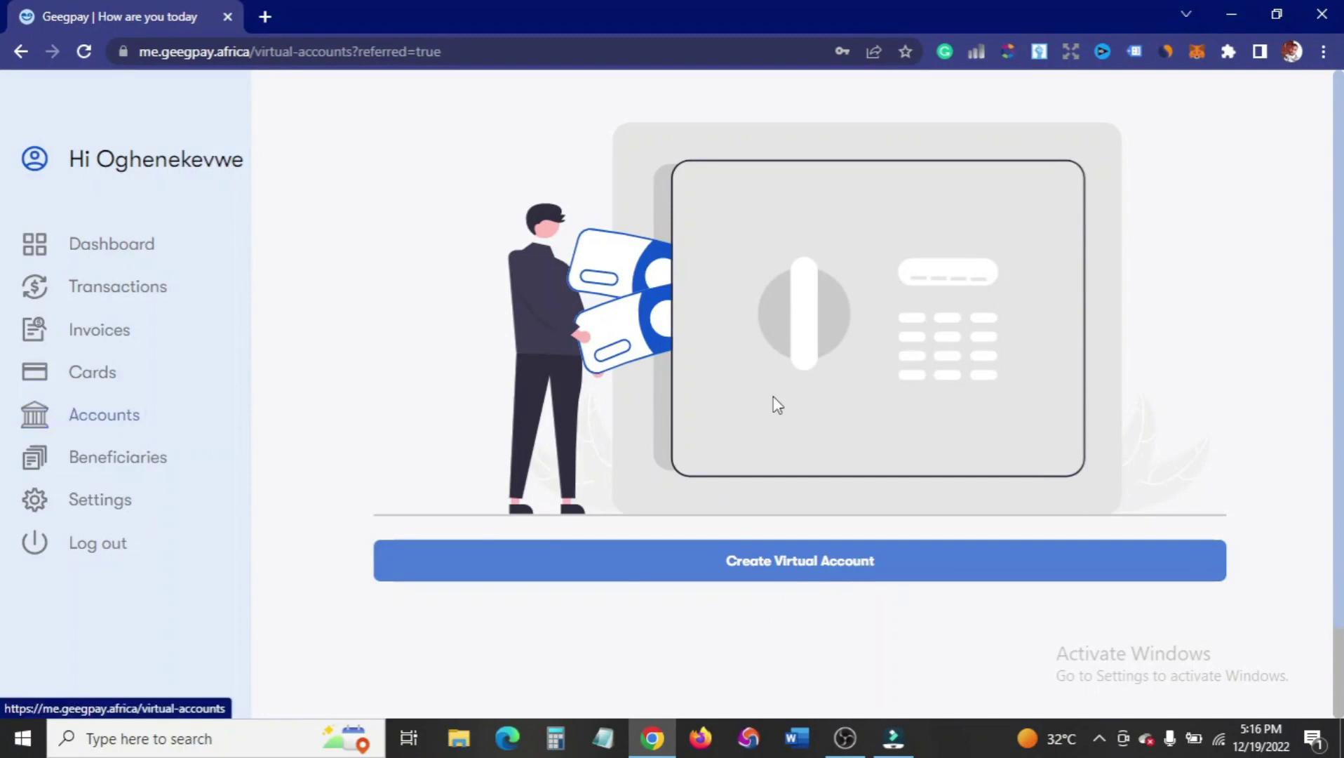
# - Create a virtual account with USD as its currency
pyautogui.click(748, 561)
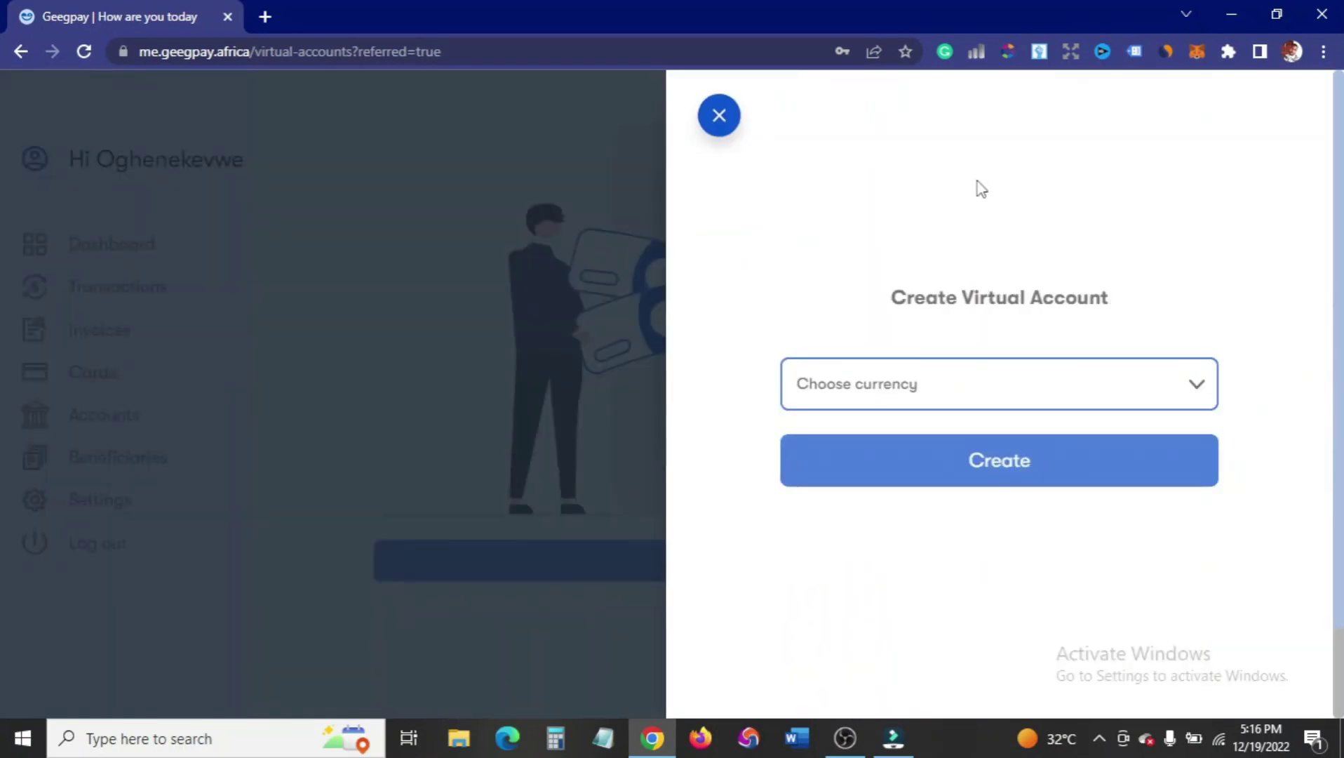
pyautogui.click(1032, 399)
pyautogui.click(935, 440)
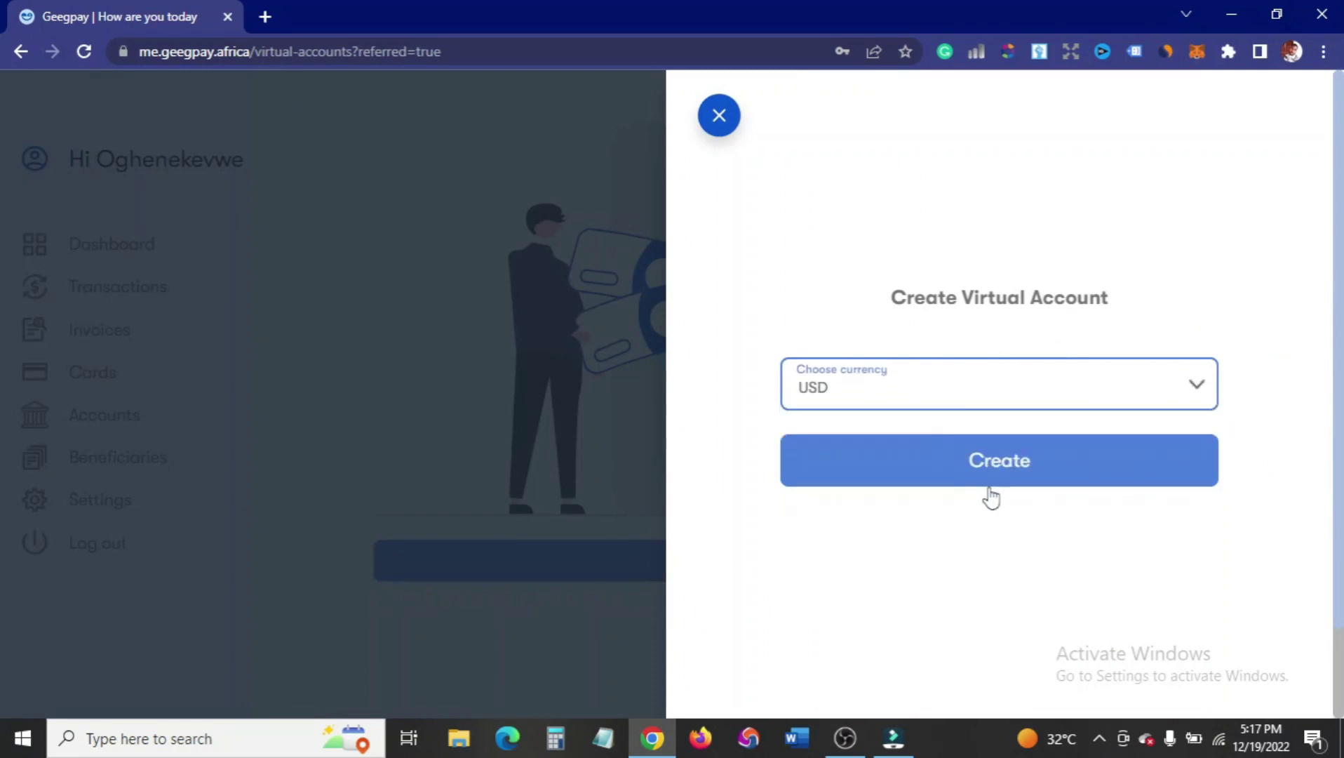
pyautogui.click(983, 463)
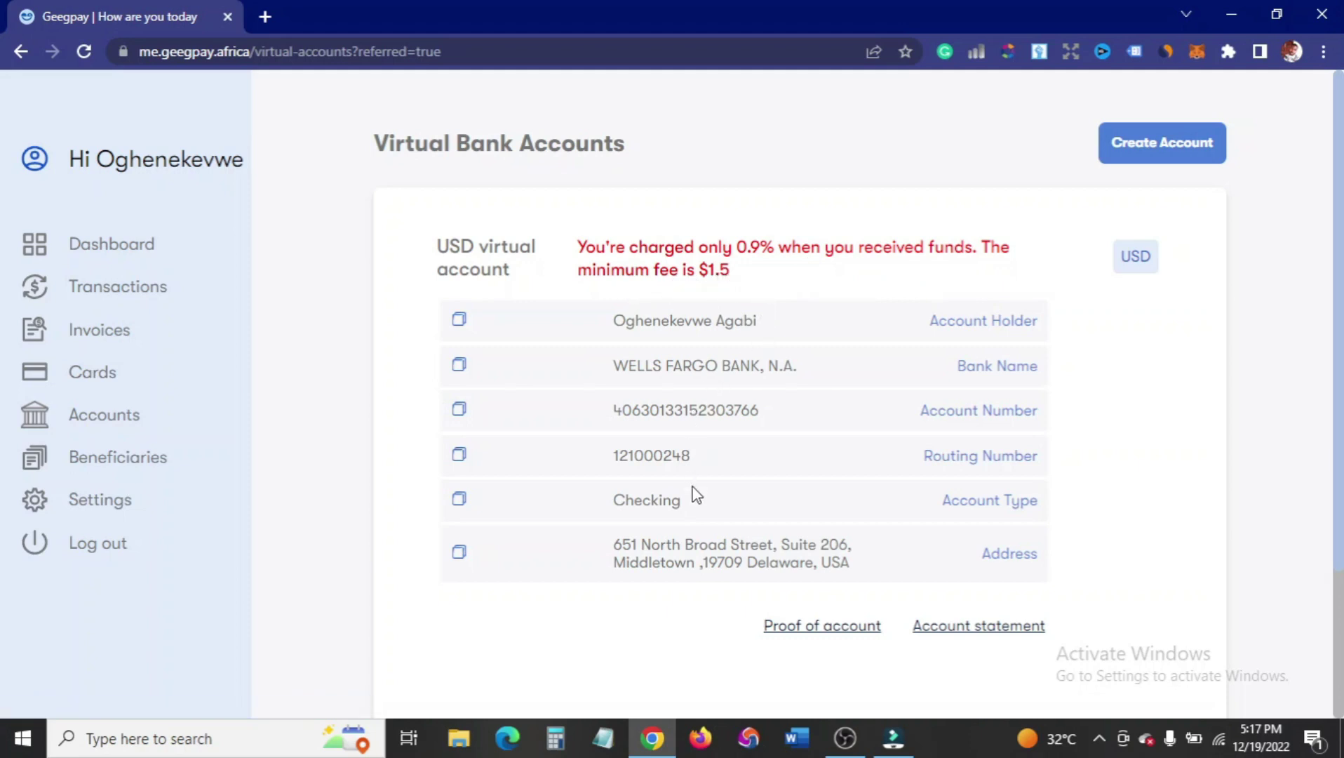
pyautogui.scroll(-2, 693, 495)
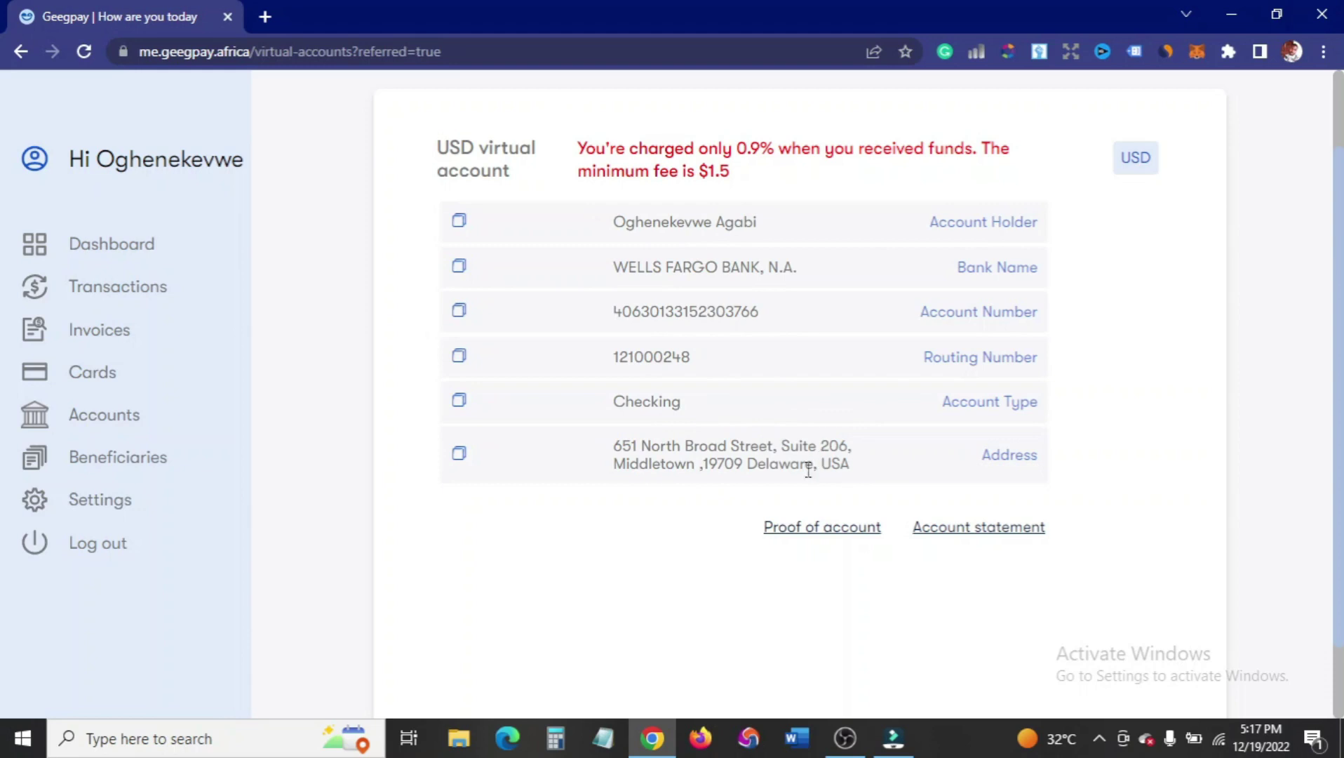
pyautogui.scroll(2, 683, 500)
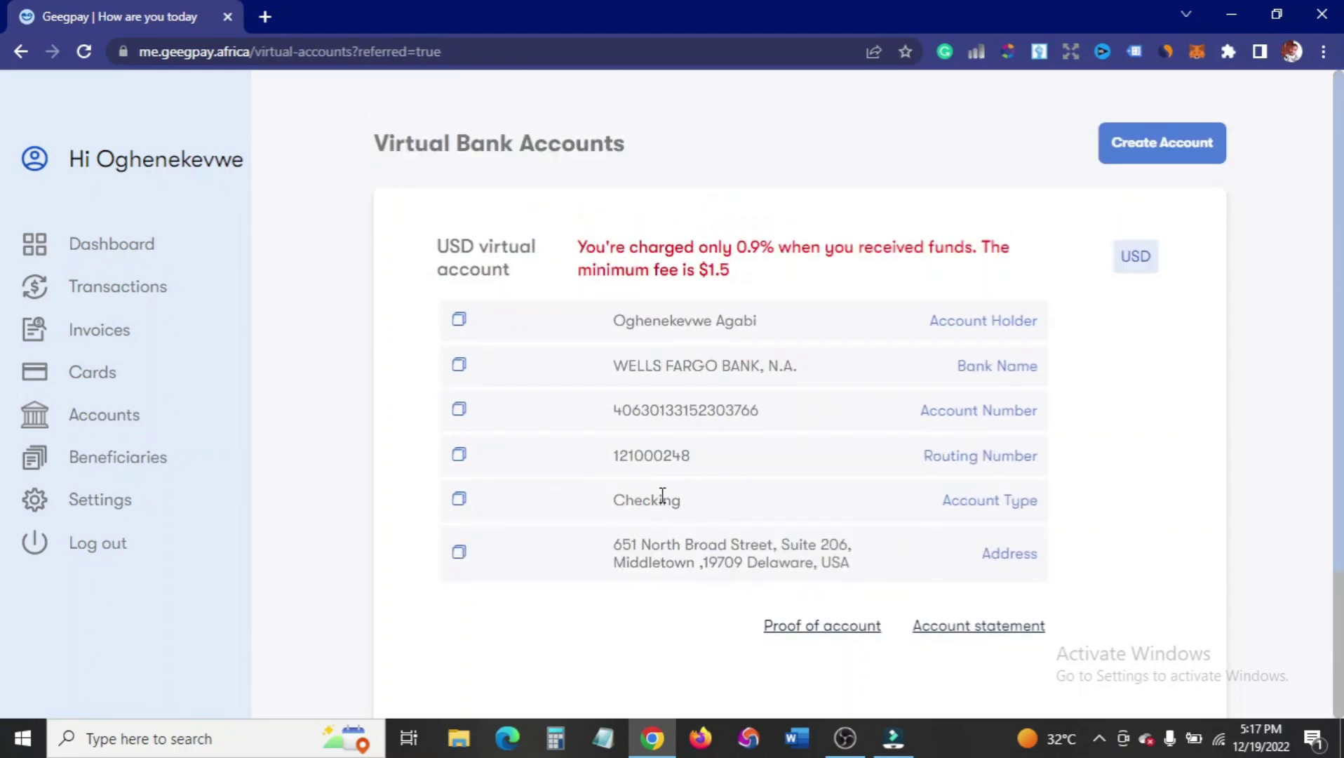